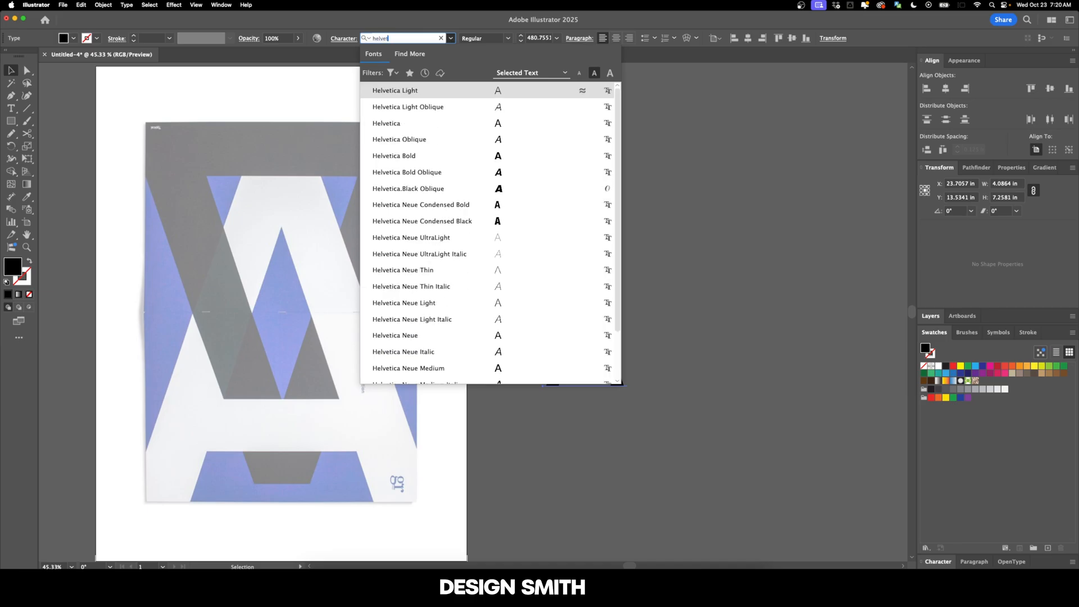
- Set the letter A's font to Helvetica Bold and position it beside the artboard
key(Down)
key(Down)
key(Down)
key(Down)
key(Return)
click(684, 306)
drag(689, 309, 665, 298)
- Duplicate the letter A horizontally beside the original and change the copy's text to V
click(583, 327)
drag(577, 325, 709, 326)
double_click(706, 322)
double_click(705, 322)
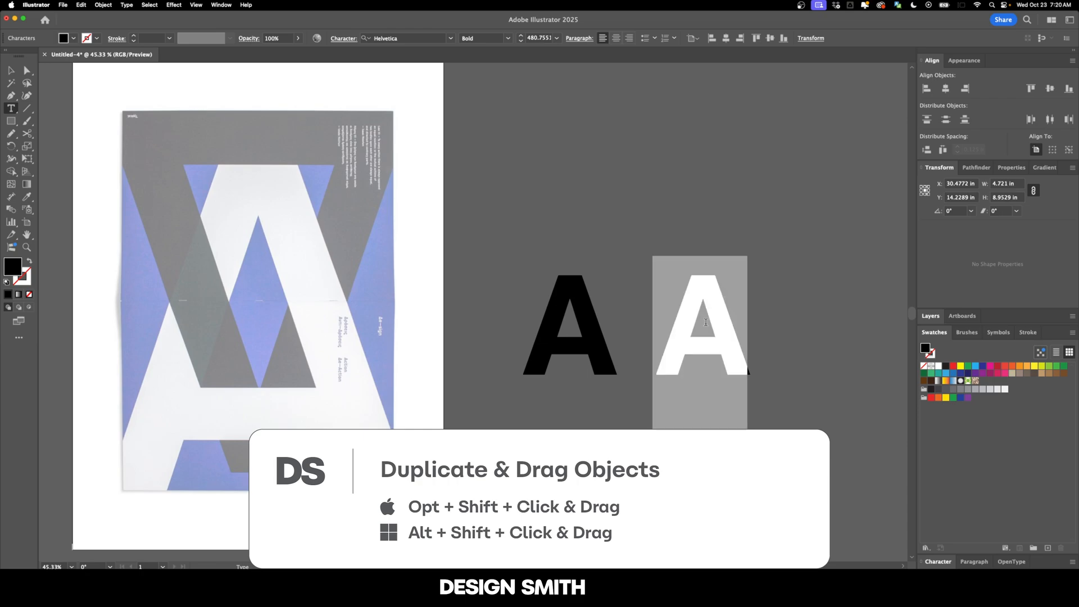
text(W)
key(BackSpace)
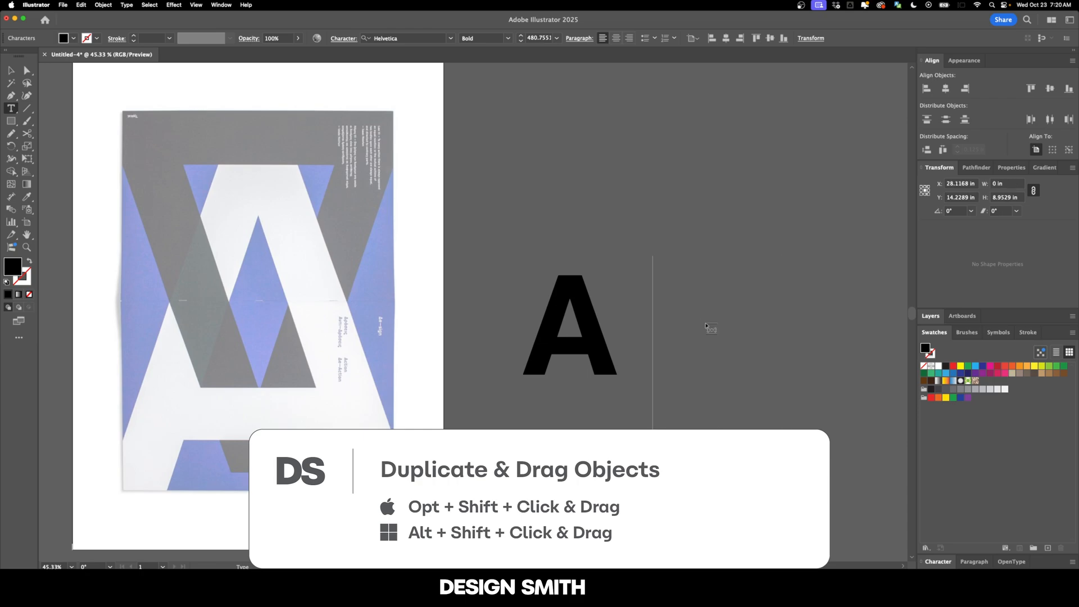
text(V)
click(798, 235)
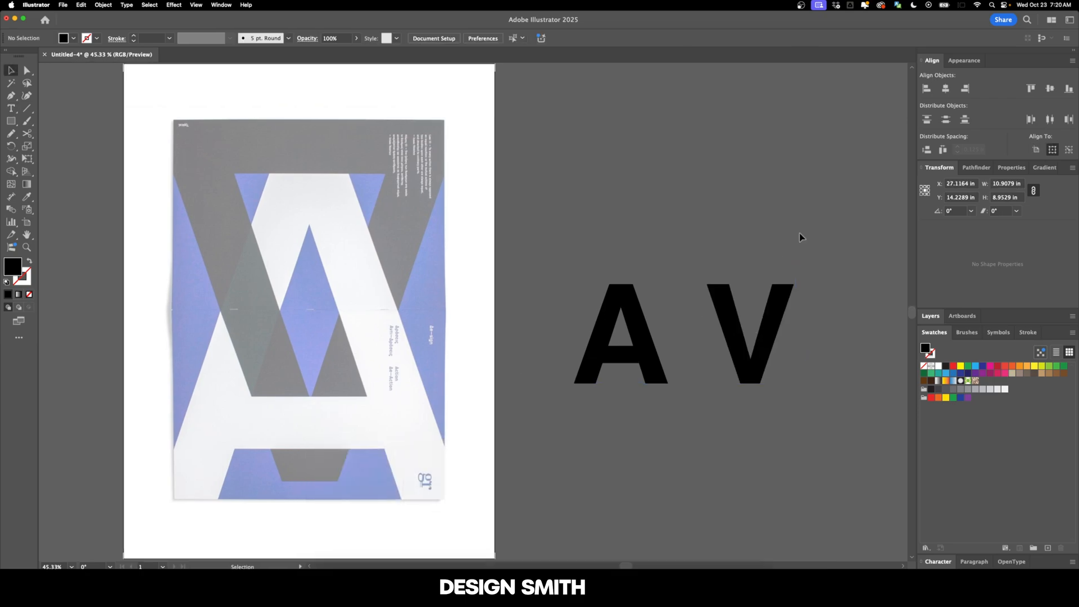
- Convert both letters to outlines and center the A horizontally and vertically on the artboard
drag(833, 222, 603, 366)
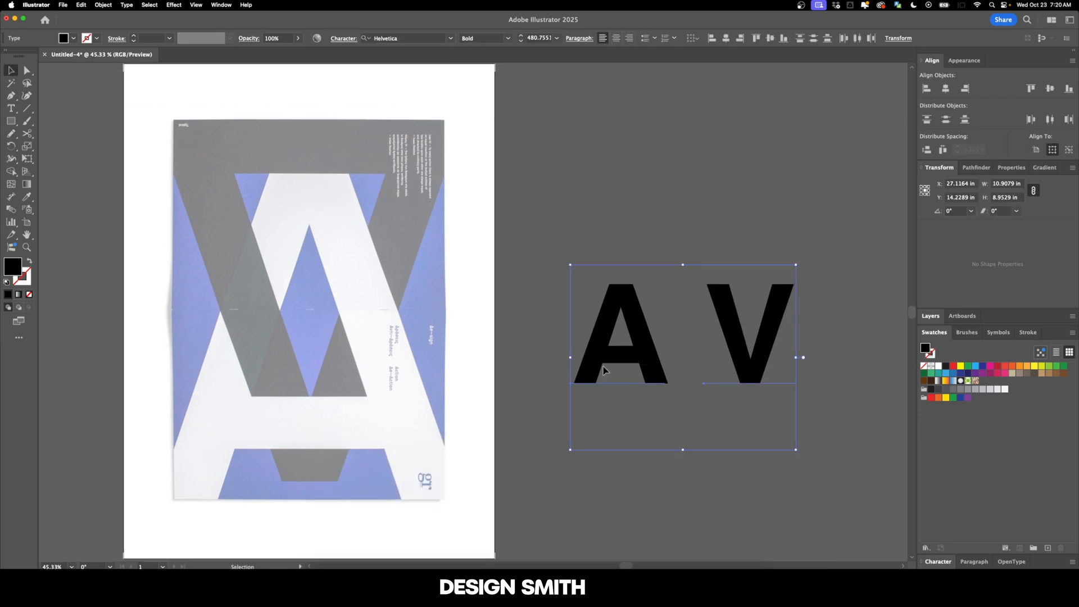
key(shift+super+o)
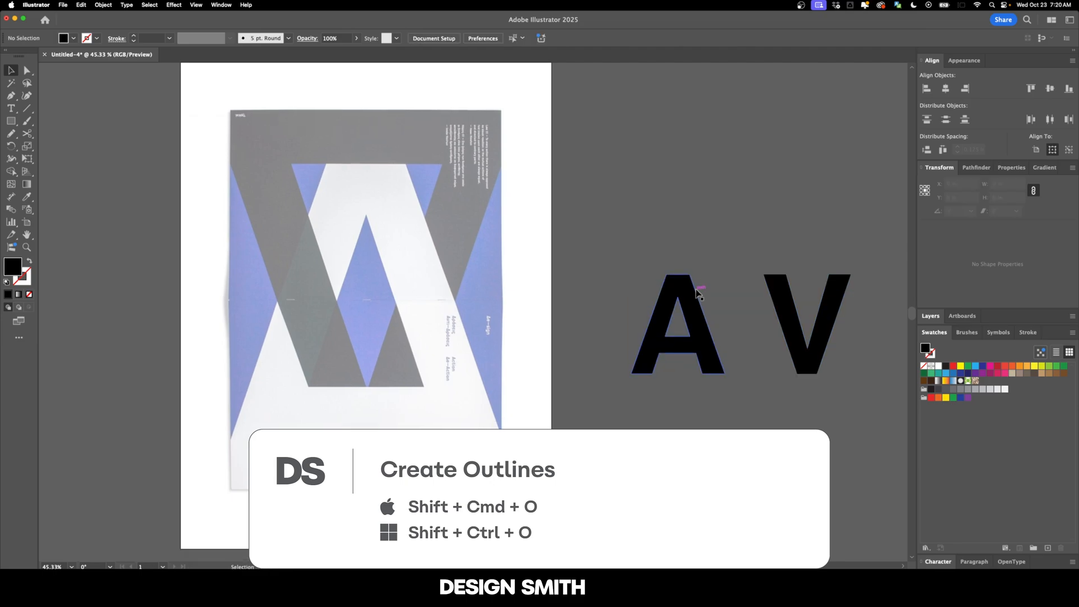
click(697, 292)
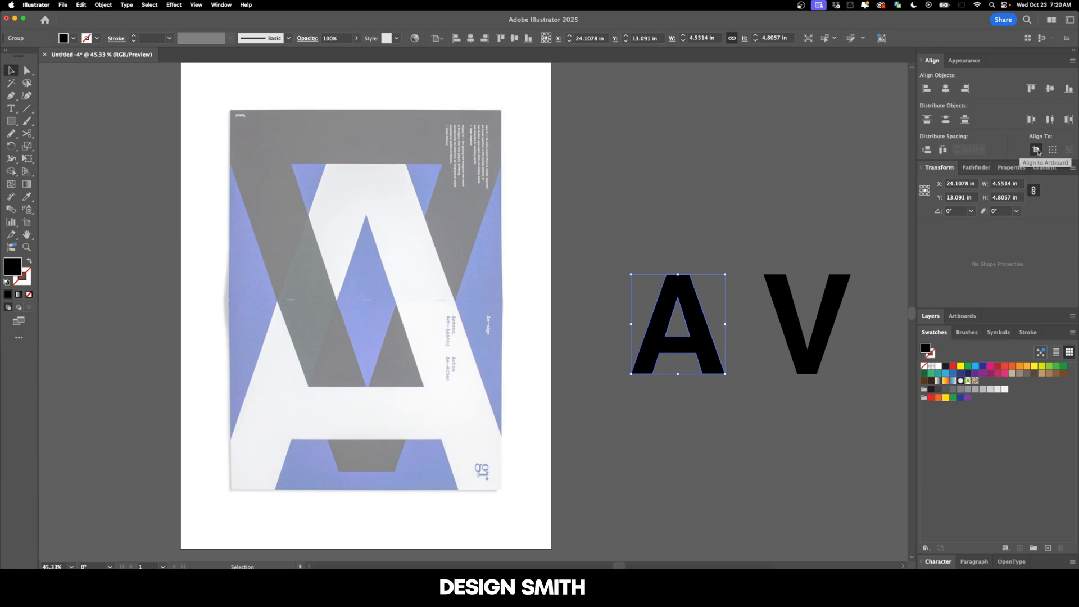
click(1036, 150)
click(945, 89)
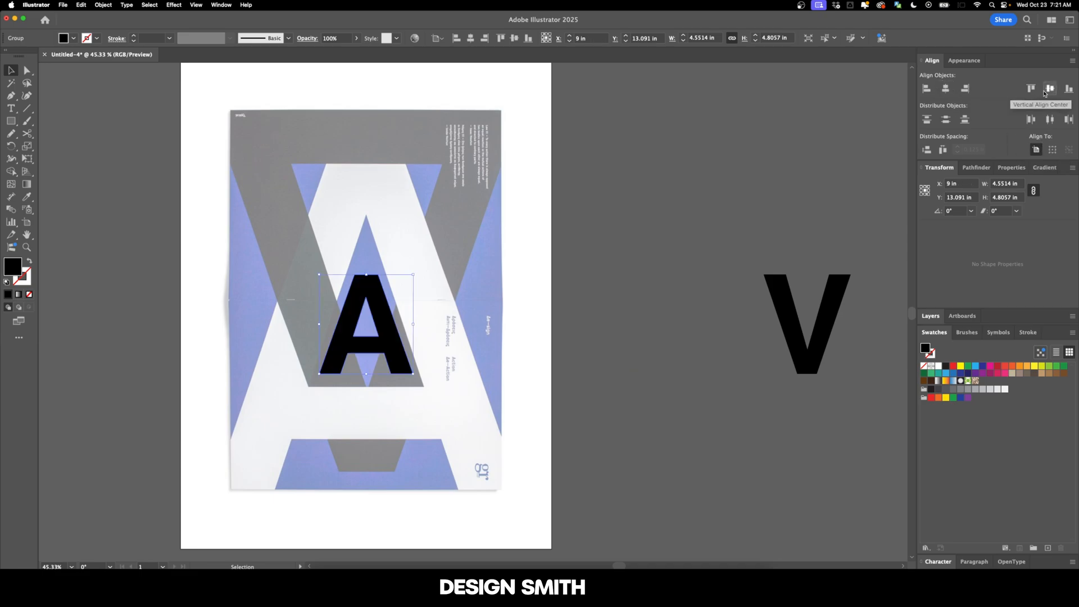
click(1048, 89)
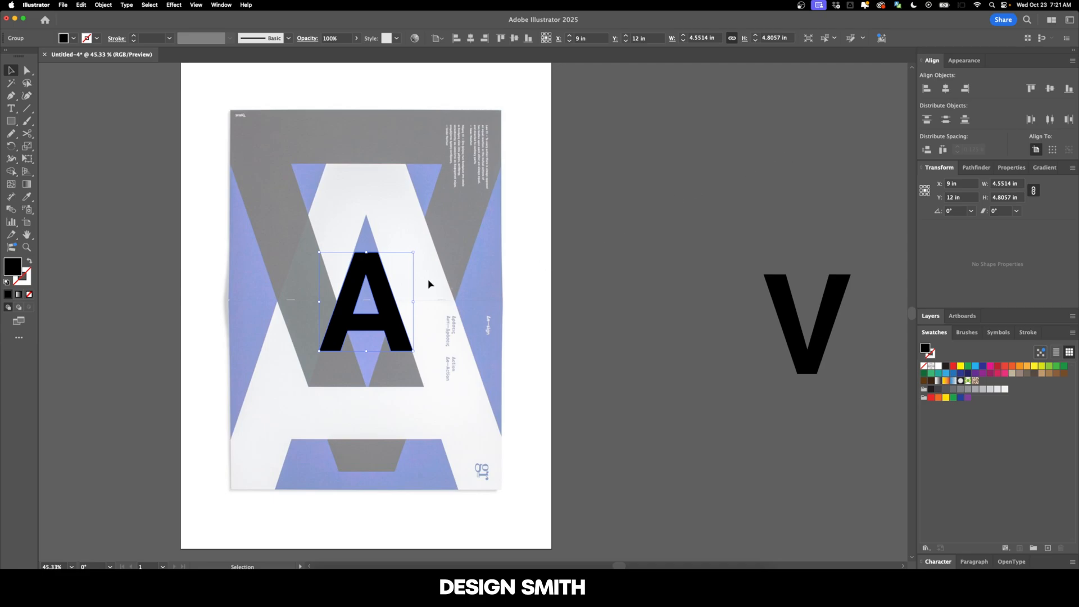
- Enlarge the A to about 15.1 in wide and 15.8 in high over the poster's A, and swap its fill and stroke
scroll(505, 350, left, 5)
drag(505, 350, 509, 439)
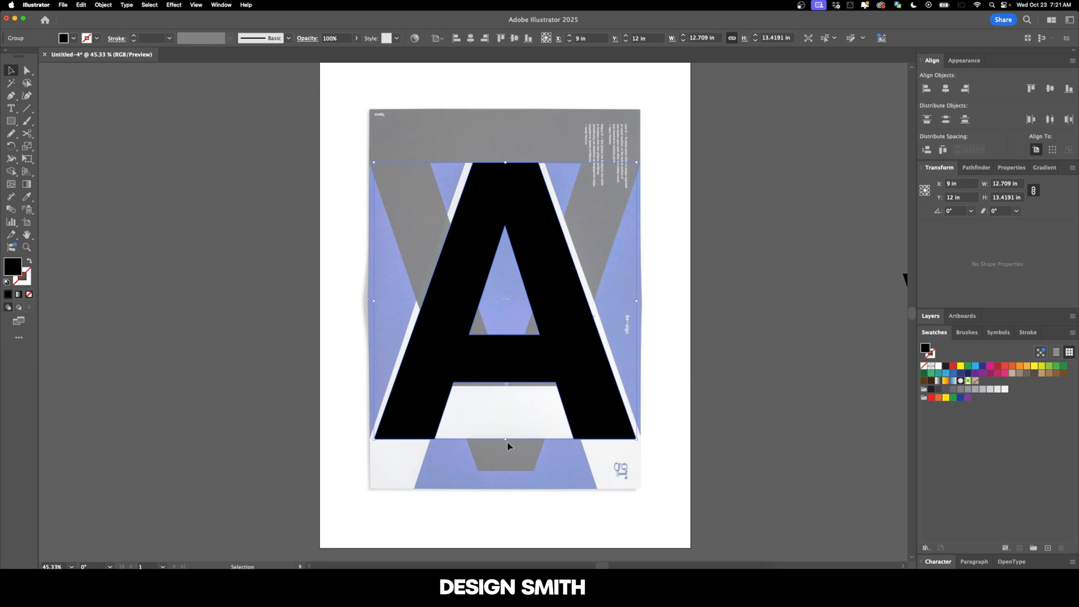
drag(505, 440, 506, 489)
drag(637, 327, 663, 327)
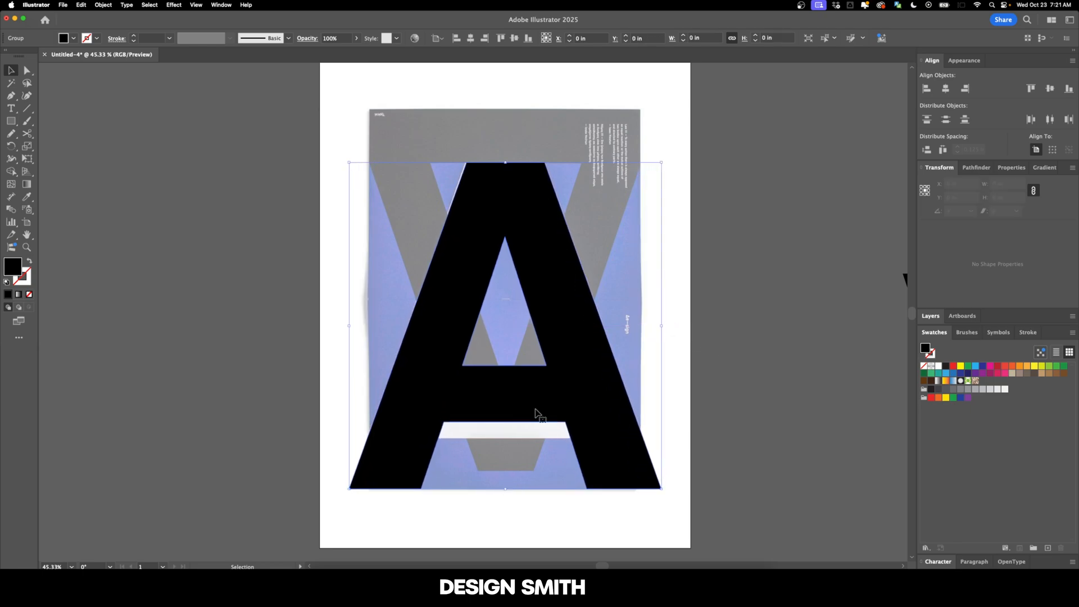
key(shift+x)
click(736, 352)
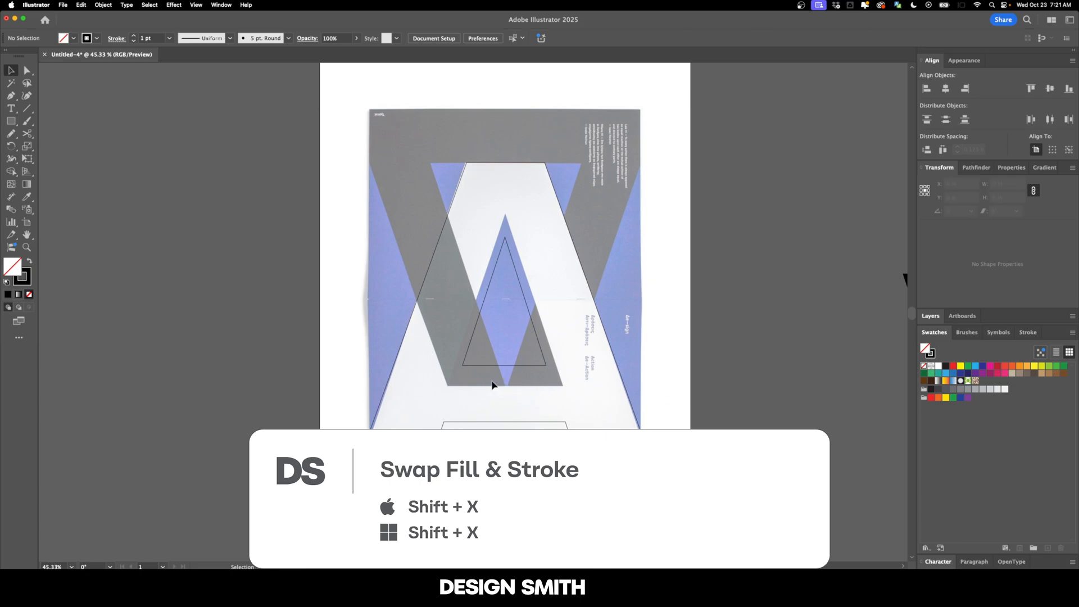
- Reshape the A's inner triangle with Direct Selection so its apex and base corners match the poster's A
key(a)
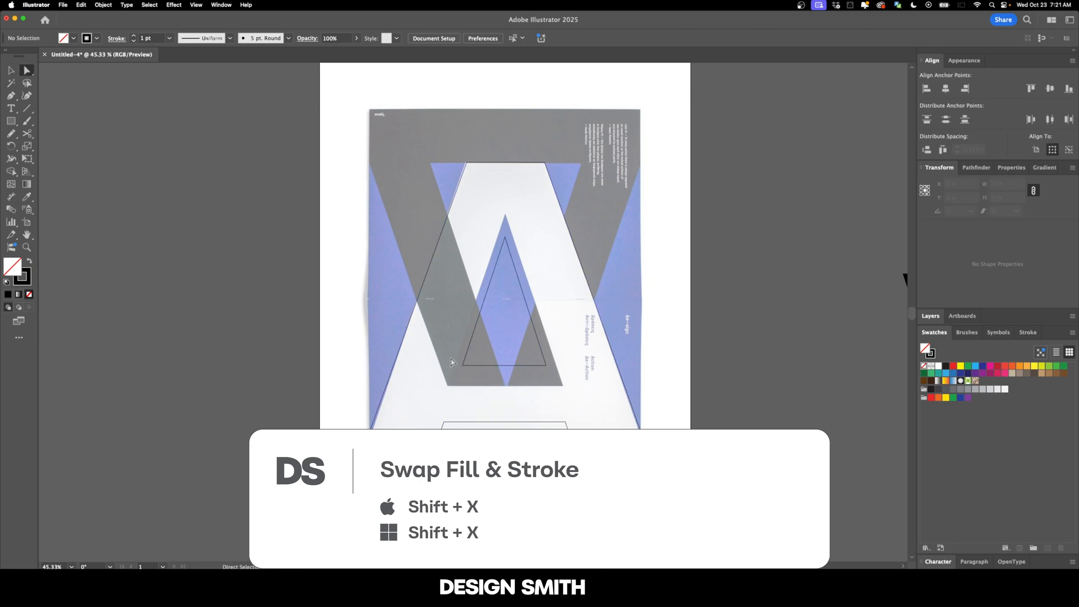
click(505, 238)
drag(504, 240, 505, 216)
click(546, 365)
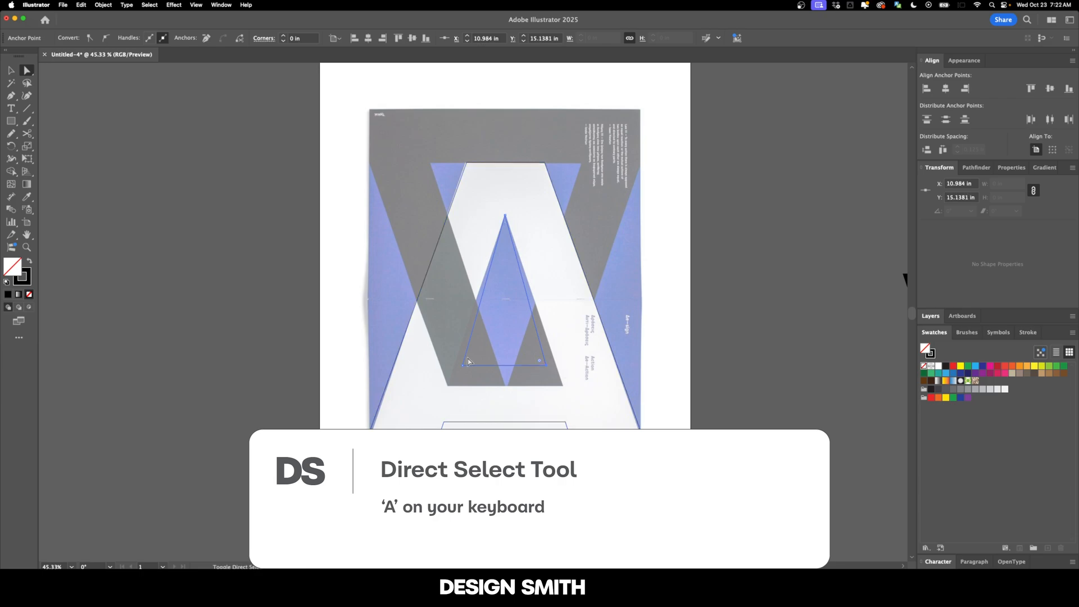
shift+click(468, 361)
drag(464, 370, 448, 388)
mouse_move(546, 388)
mouse_down()
mouse_move(563, 386)
mouse_move(552, 363)
mouse_move(551, 373)
mouse_up()
- Move the anchor points of the opening below the A's crossbar to match the opening in the poster's A
scroll(559, 376, down, 3)
click(568, 360)
drag(431, 373, 418, 374)
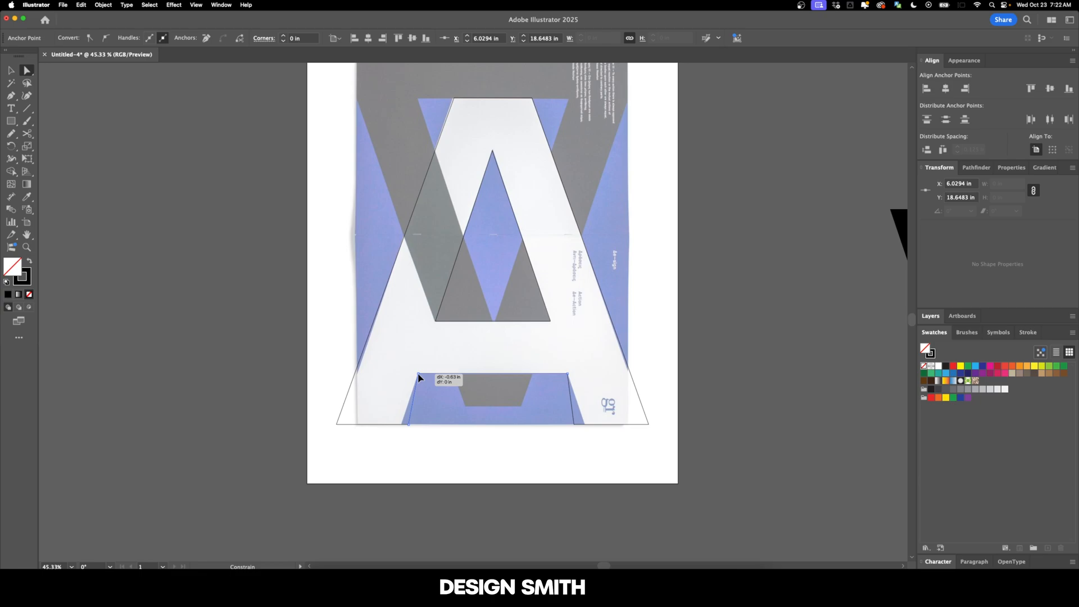
click(433, 414)
drag(409, 425, 402, 425)
click(478, 421)
drag(574, 425, 585, 424)
click(588, 408)
- Swap the reshaped A's fill and stroke to give it a solid black fill
key(v)
scroll(601, 415, up, 2)
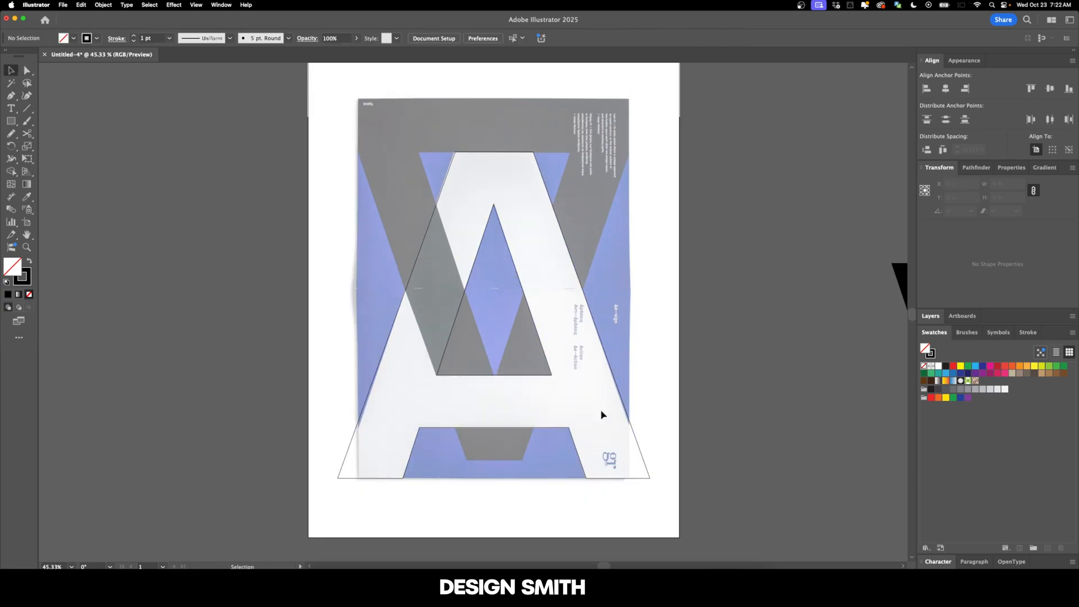
click(540, 374)
key(shift+x)
click(662, 325)
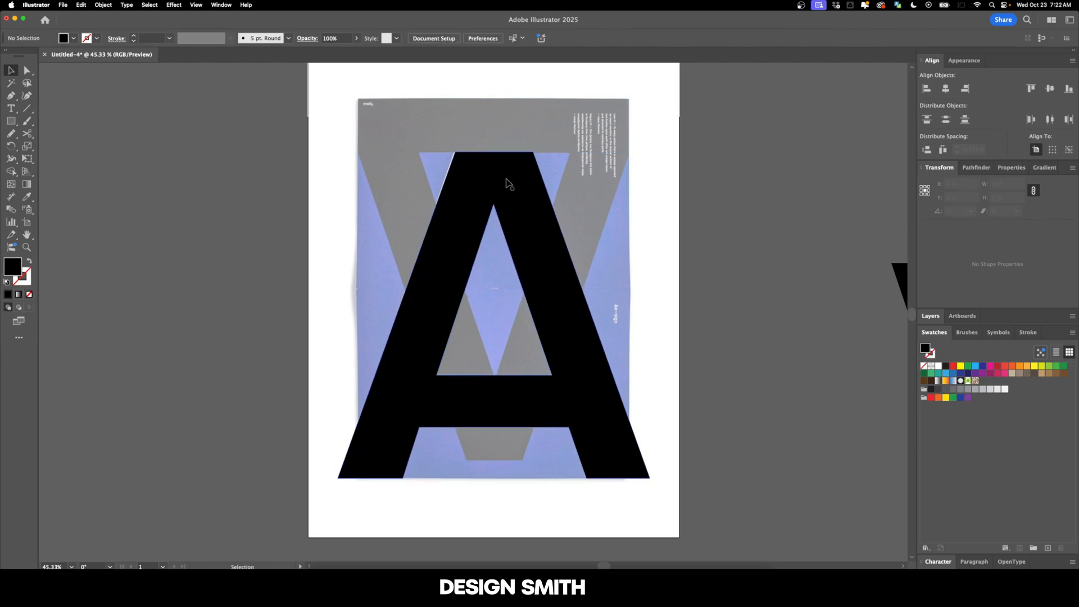
- Draw a rectangle about 10.5 by 19.5 in covering the left half of the A up to its vertical centerline
key(m)
mouse_move(270, 106)
mouse_down()
mouse_move(360, 297)
mouse_move(413, 497)
mouse_move(493, 520)
mouse_up()
key(v)
click(623, 263)
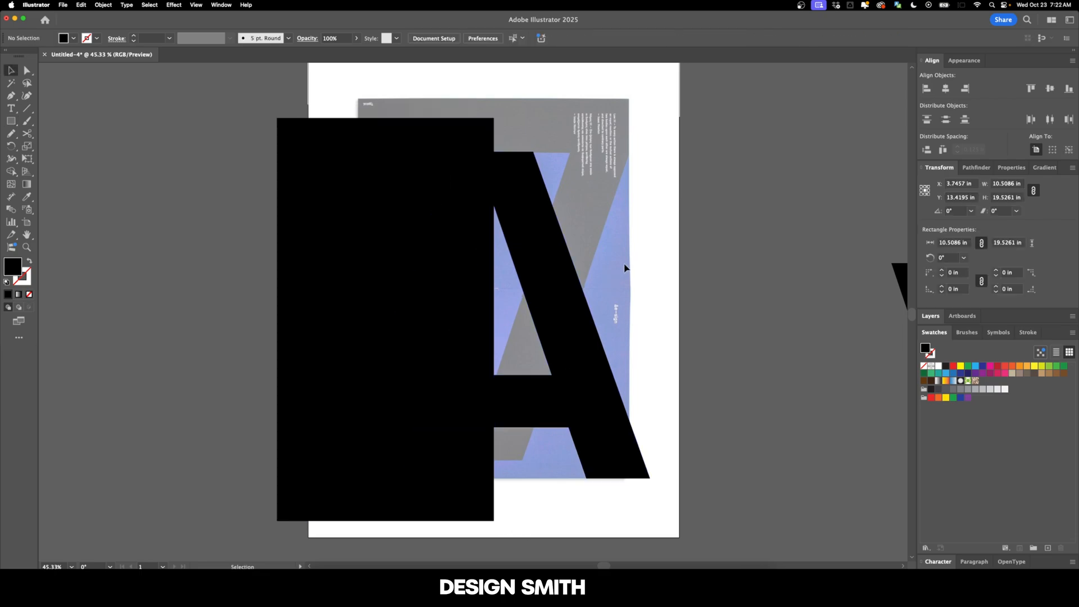
- Subtract the rectangle from the A with Minus Front, keeping only the letter's right half
click(533, 216)
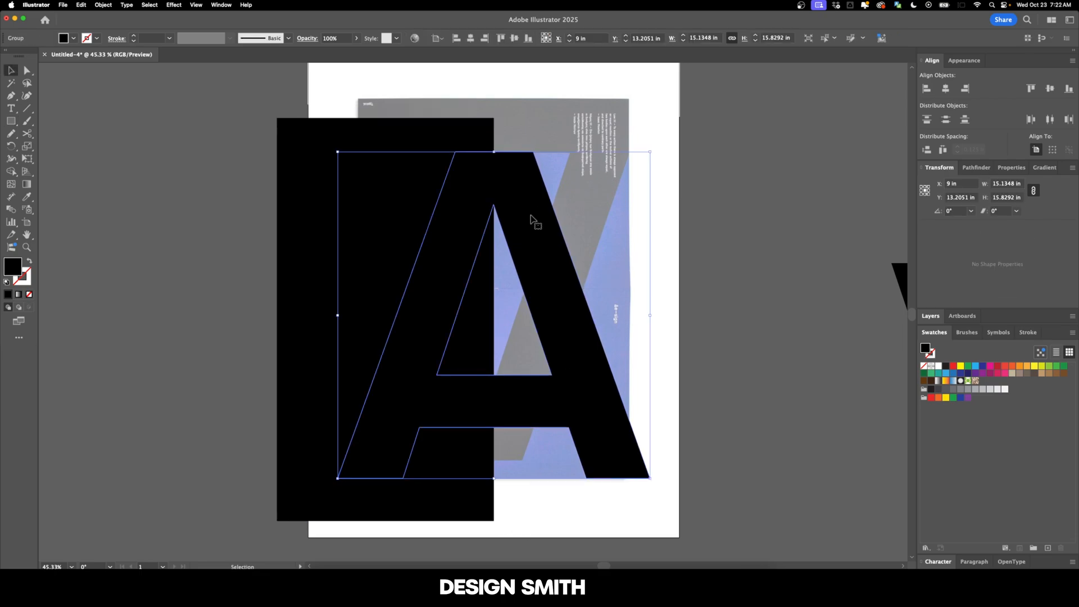
shift+click(387, 173)
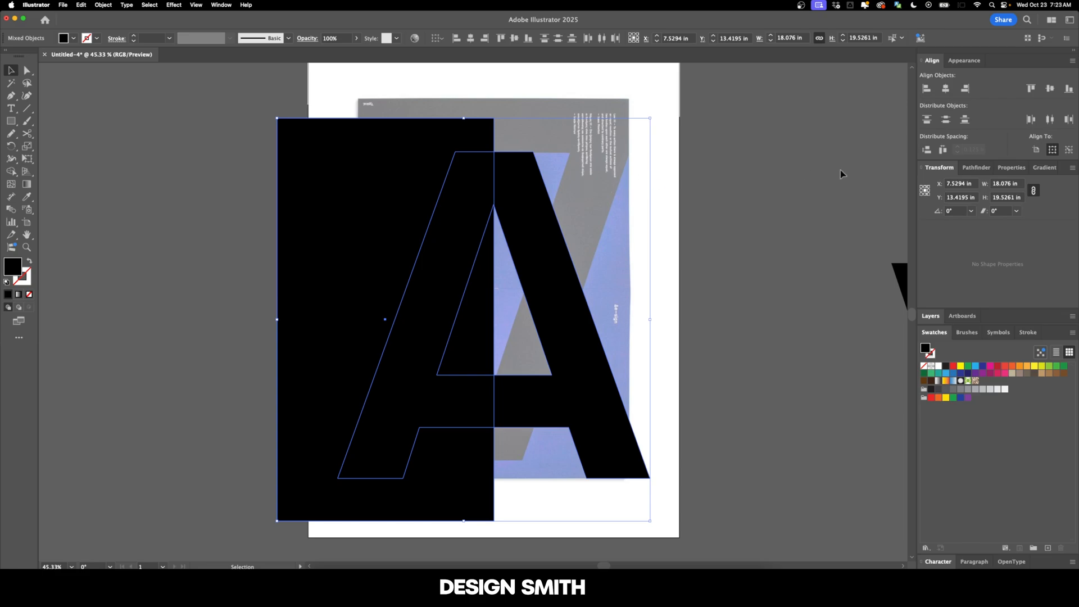
click(976, 167)
click(947, 197)
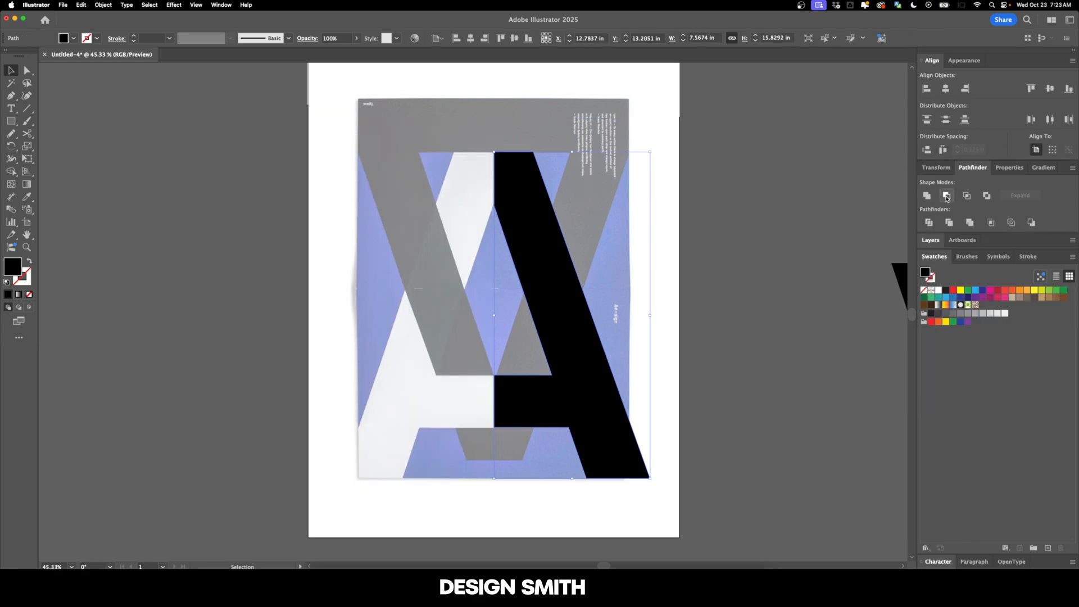
click(765, 296)
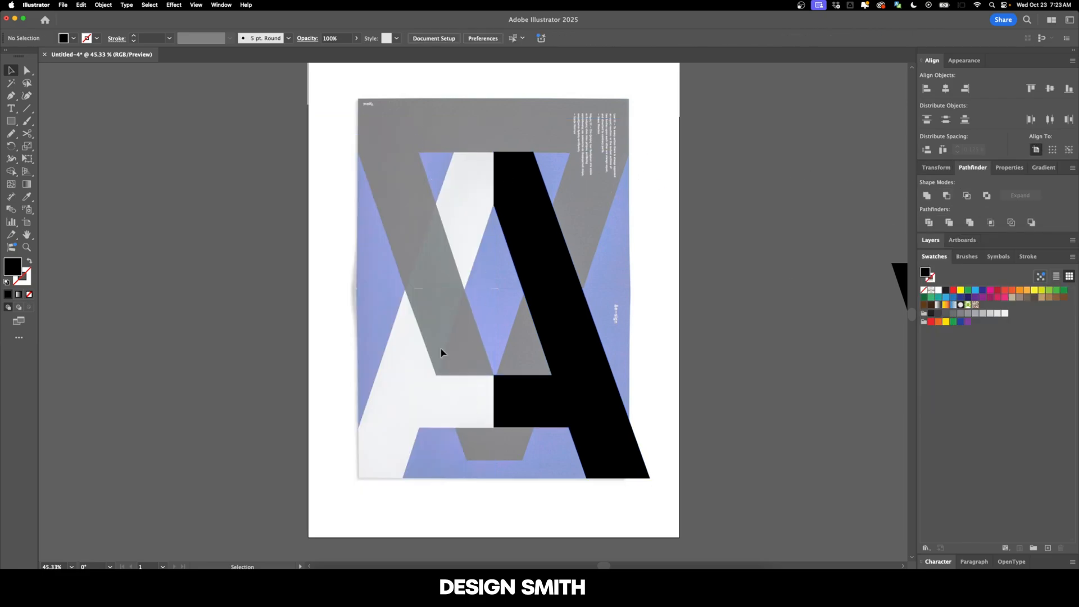
- Duplicate the A's right half to the left and reflect the copy across the vertical axis
click(555, 419)
drag(597, 406, 436, 405)
right_click(436, 406)
mouse_move(502, 512)
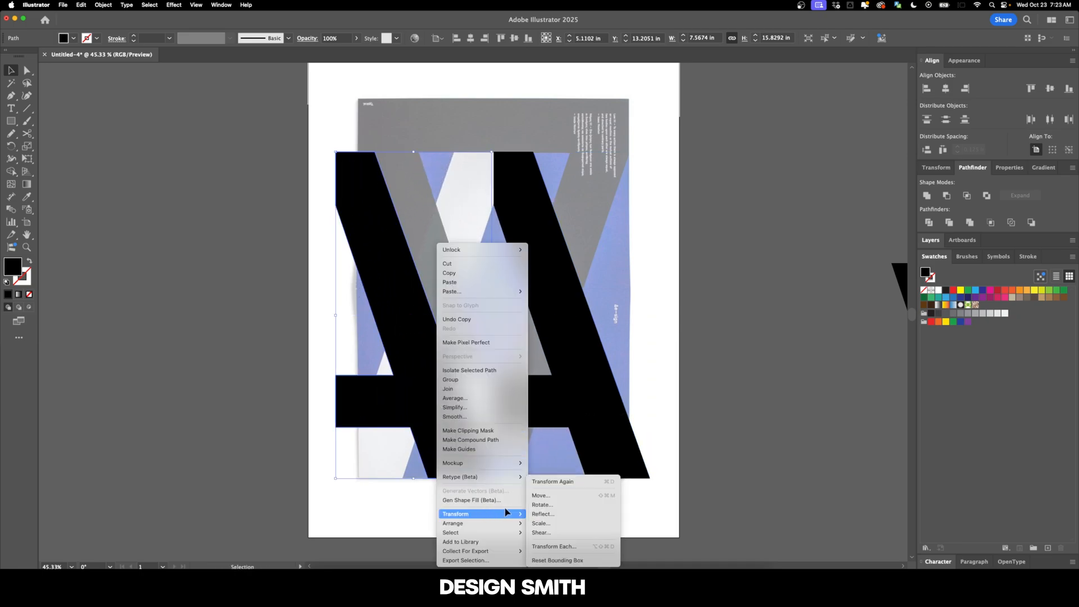
click(541, 513)
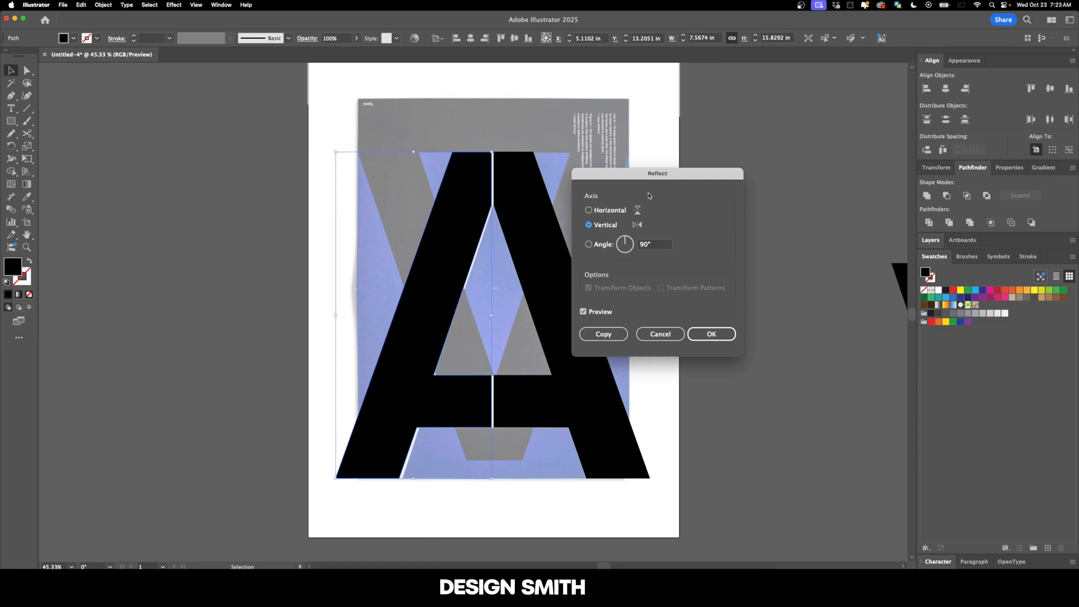
click(711, 334)
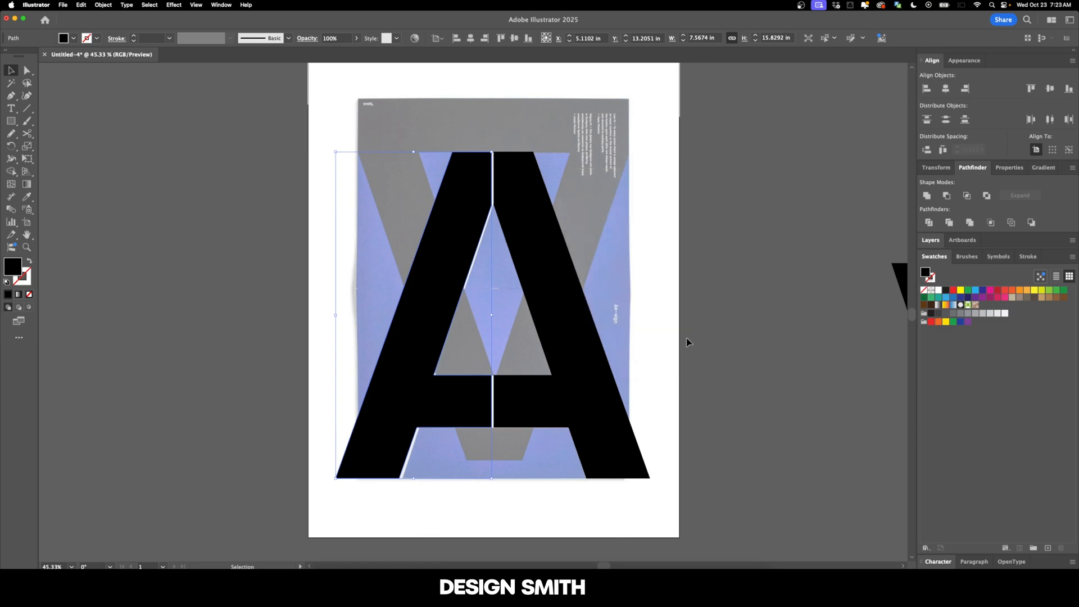
- Distribute the A's halves with 0 in horizontal spacing using the right half as key object, and unite them
shift+click(536, 219)
click(532, 220)
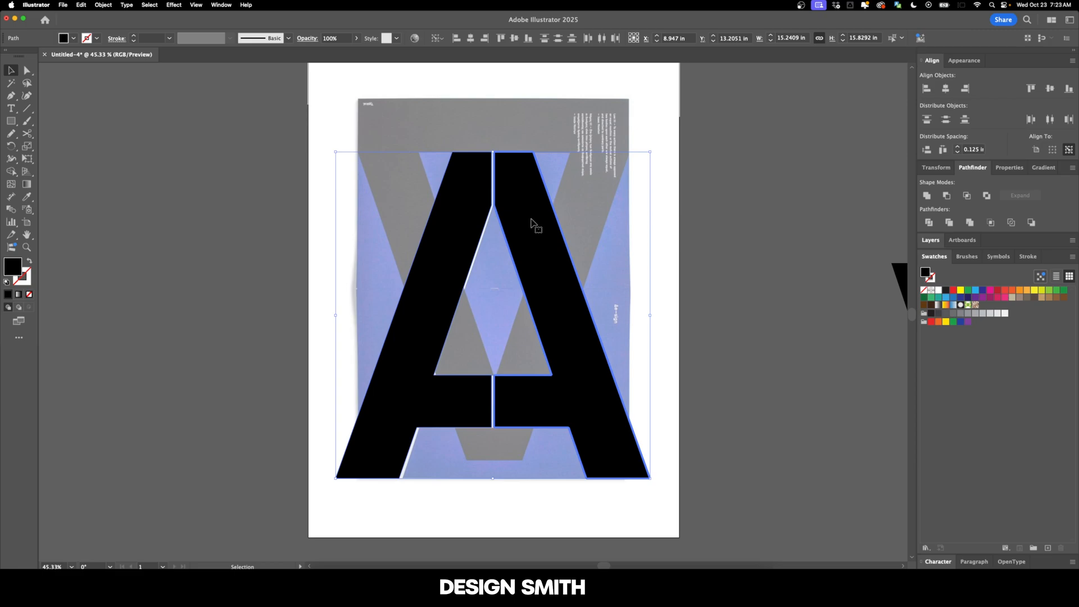
click(957, 152)
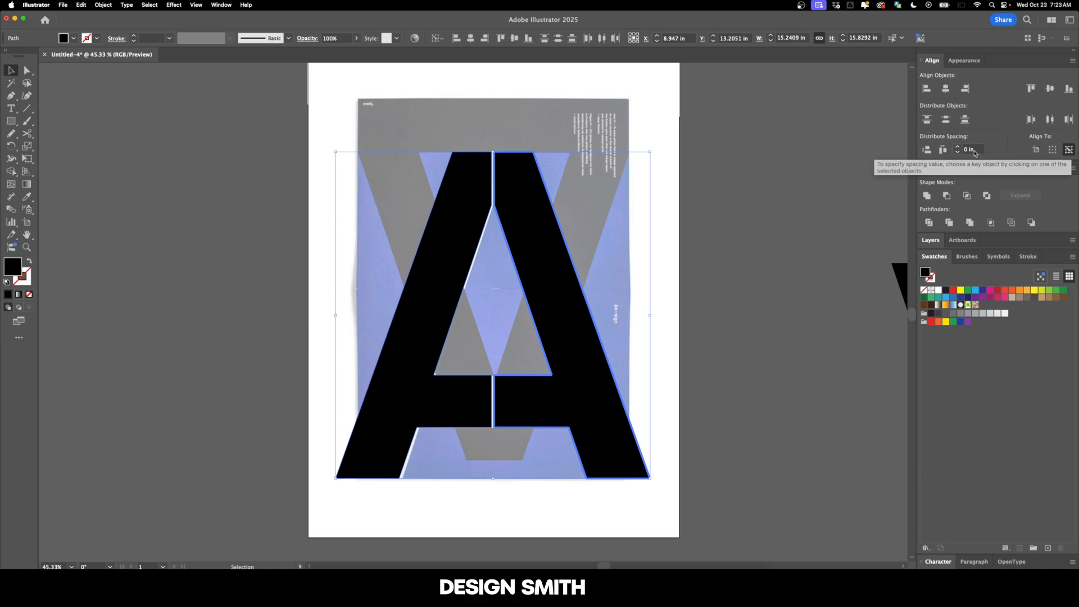
click(943, 150)
click(654, 246)
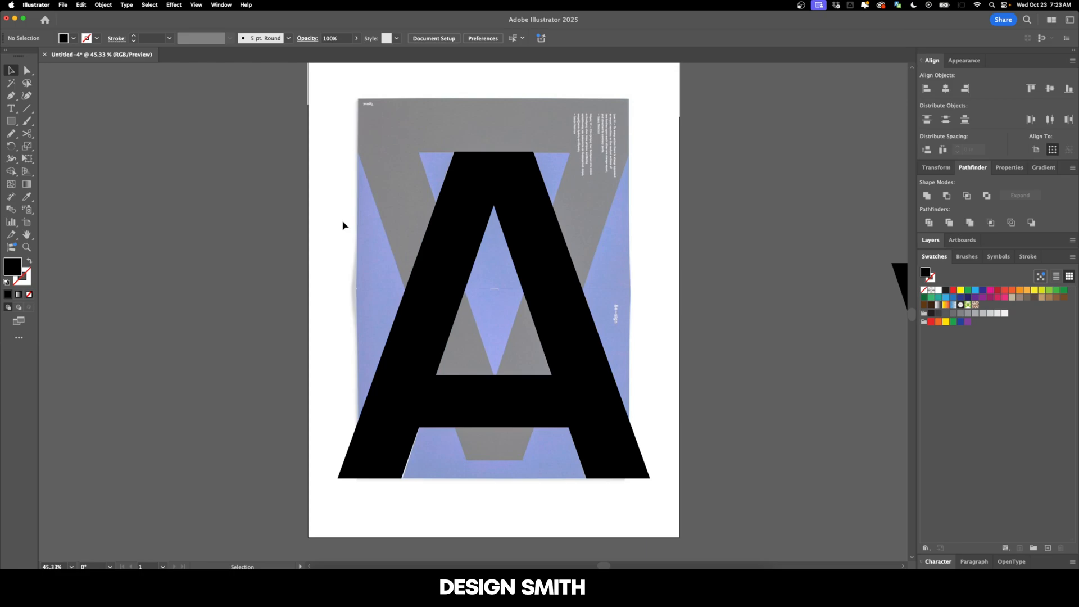
drag(385, 264, 635, 444)
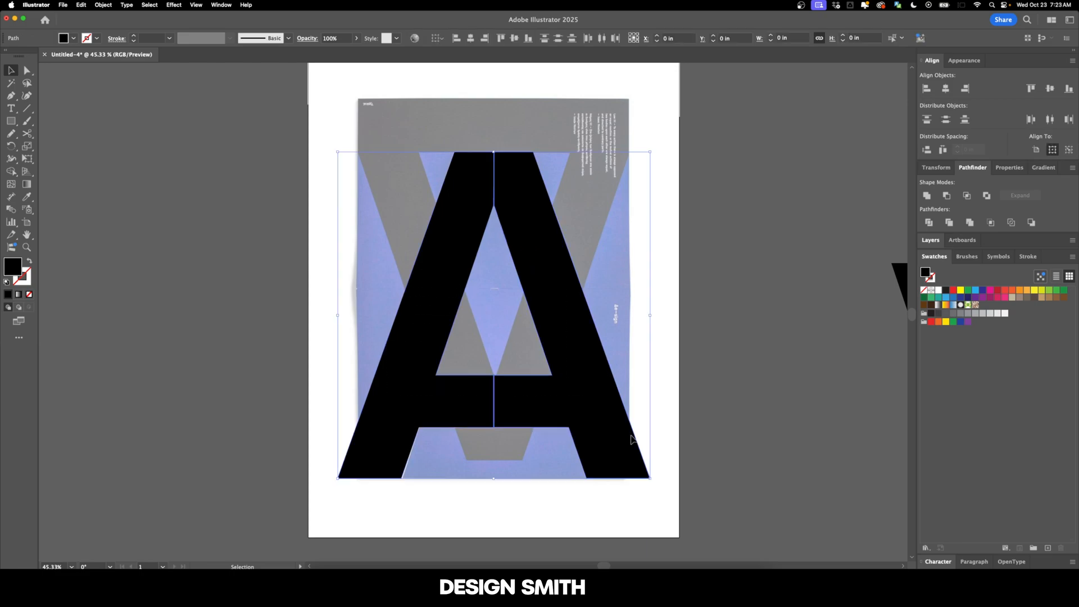
click(927, 196)
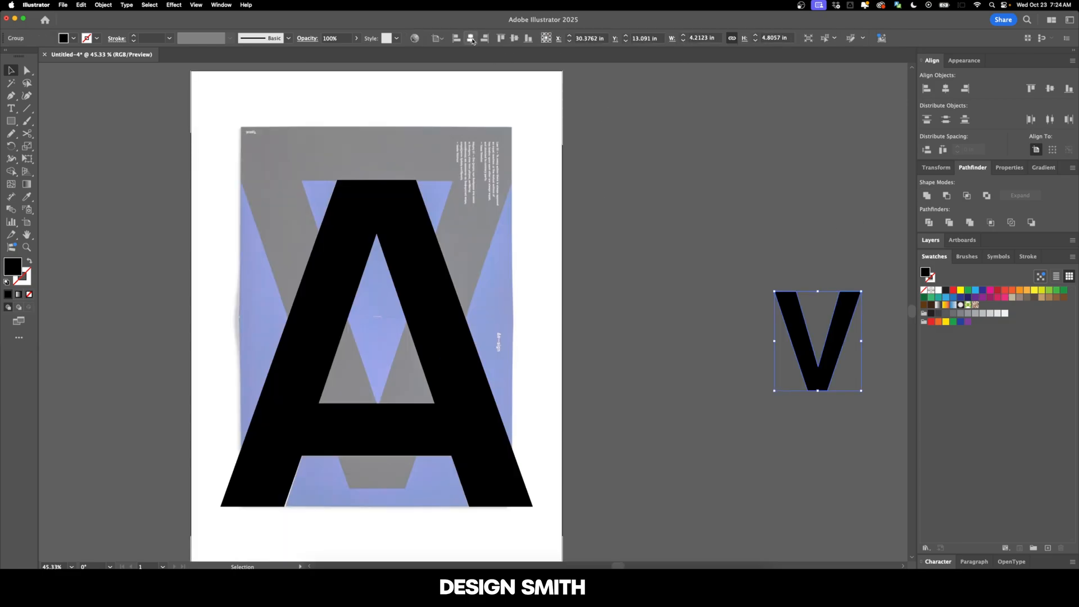
- Center the V horizontally on the artboard, enlarge it to about 15.4 by 17.6 in over the poster's V, and swap its fill and stroke
drag(819, 340, 377, 338)
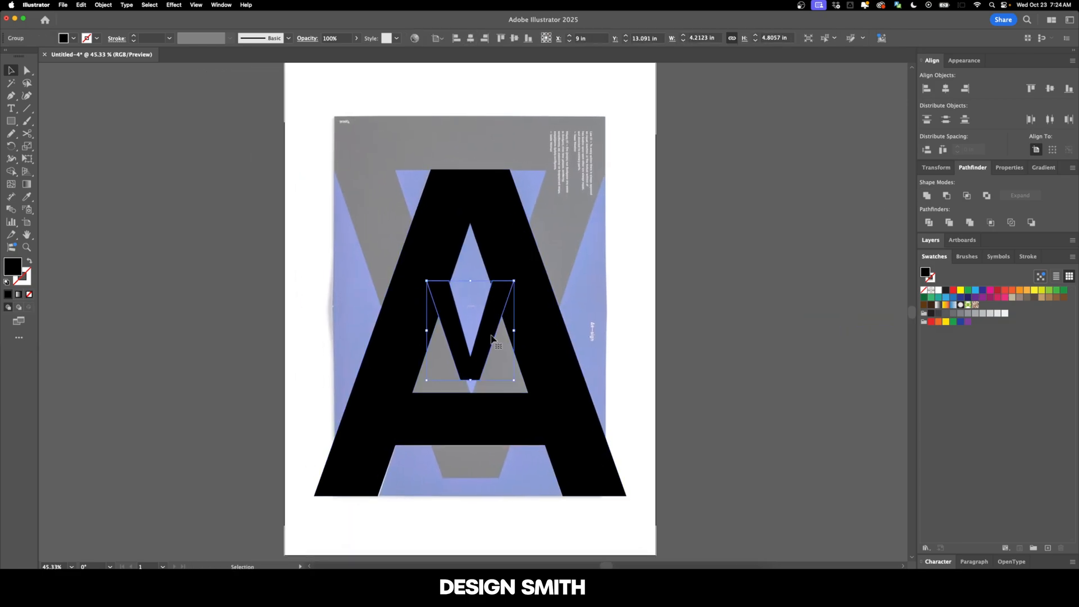
drag(491, 339, 504, 176)
mouse_move(470, 214)
mouse_down()
mouse_move(474, 546)
mouse_move(474, 480)
mouse_up()
key(shift+x)
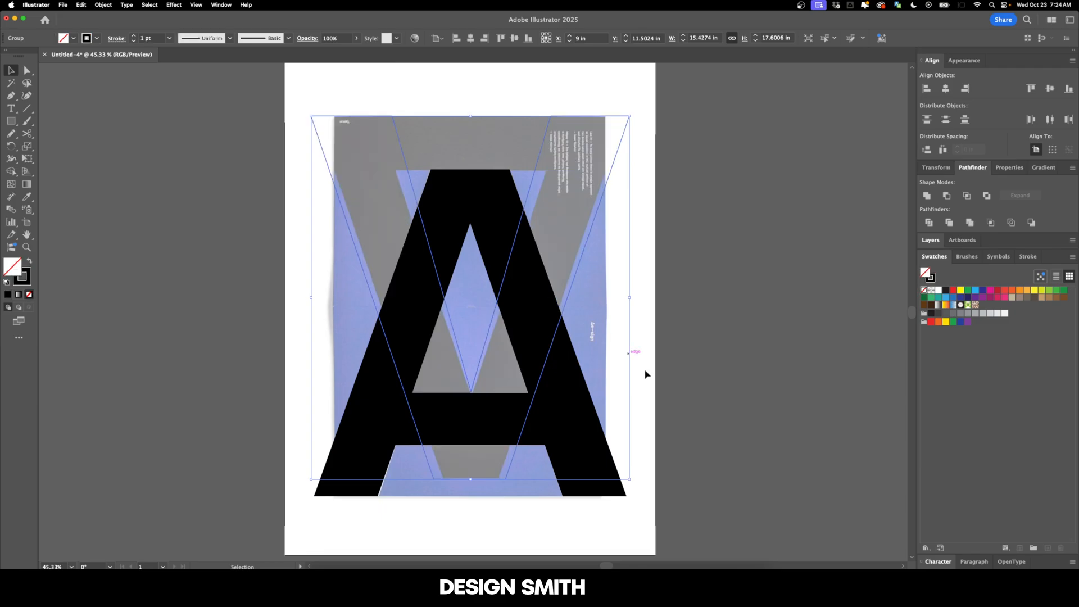
click(639, 367)
- Adjust the V's bottom, upper-left and inner anchor points with Direct Selection to match the poster's V
key(a)
click(433, 479)
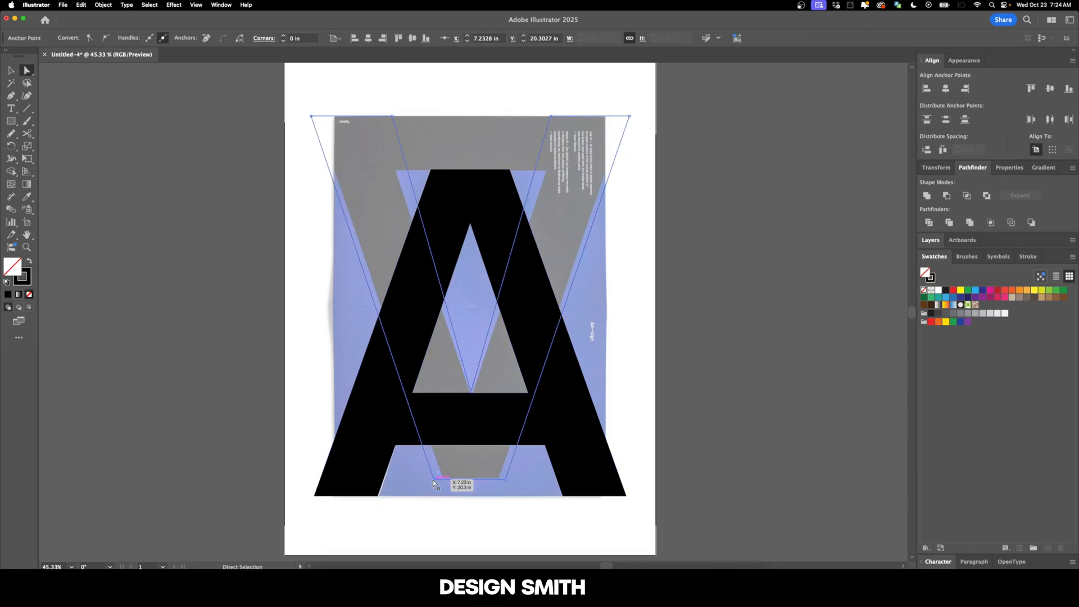
drag(433, 479, 442, 480)
drag(505, 479, 499, 480)
drag(311, 116, 318, 115)
drag(391, 116, 395, 116)
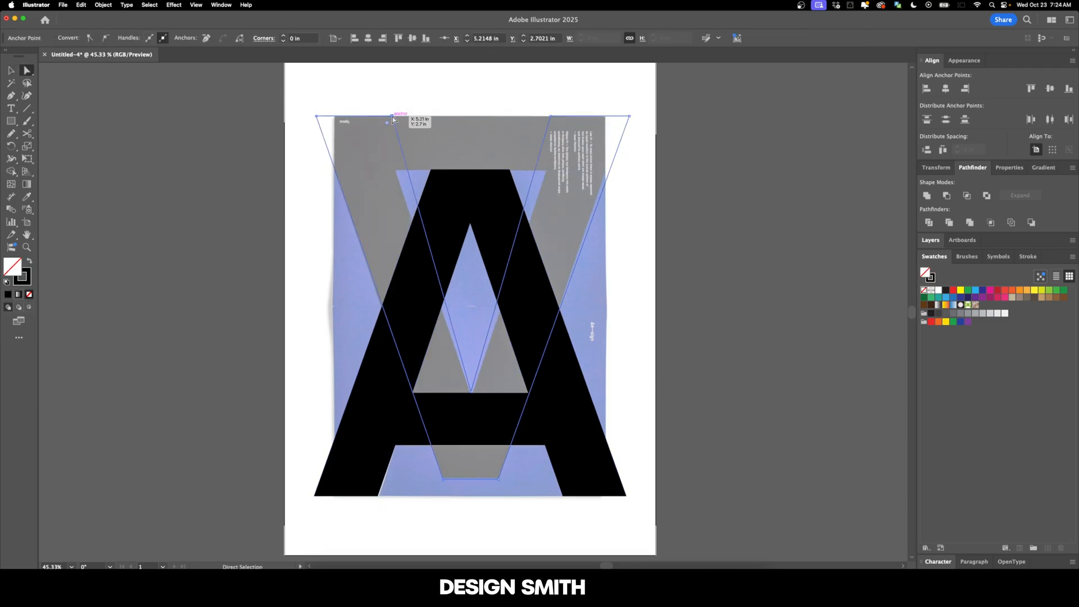
drag(458, 394, 459, 440)
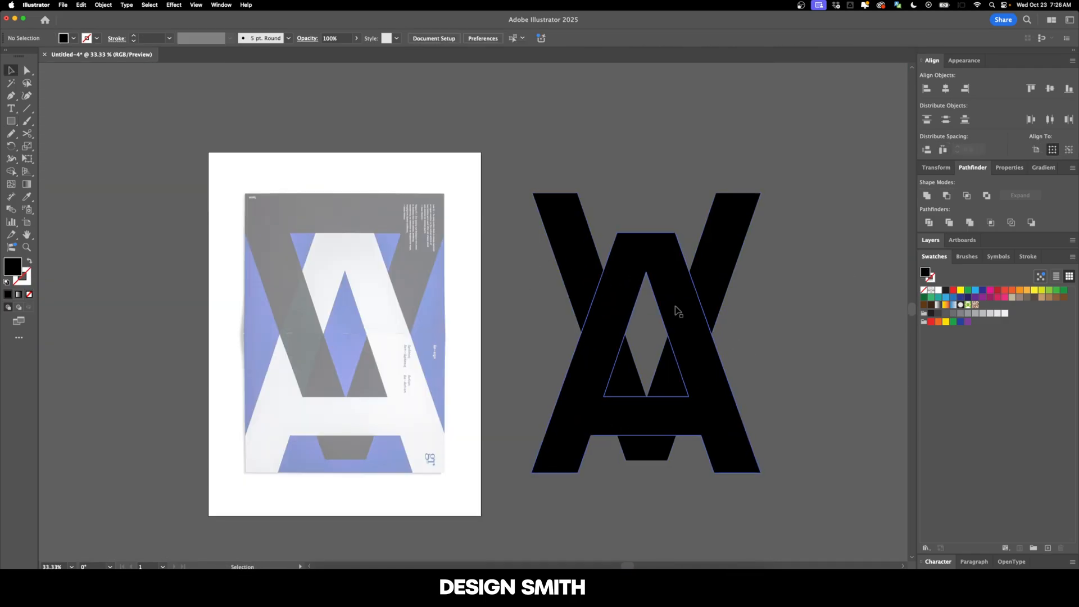
scroll(583, 364, up, 3)
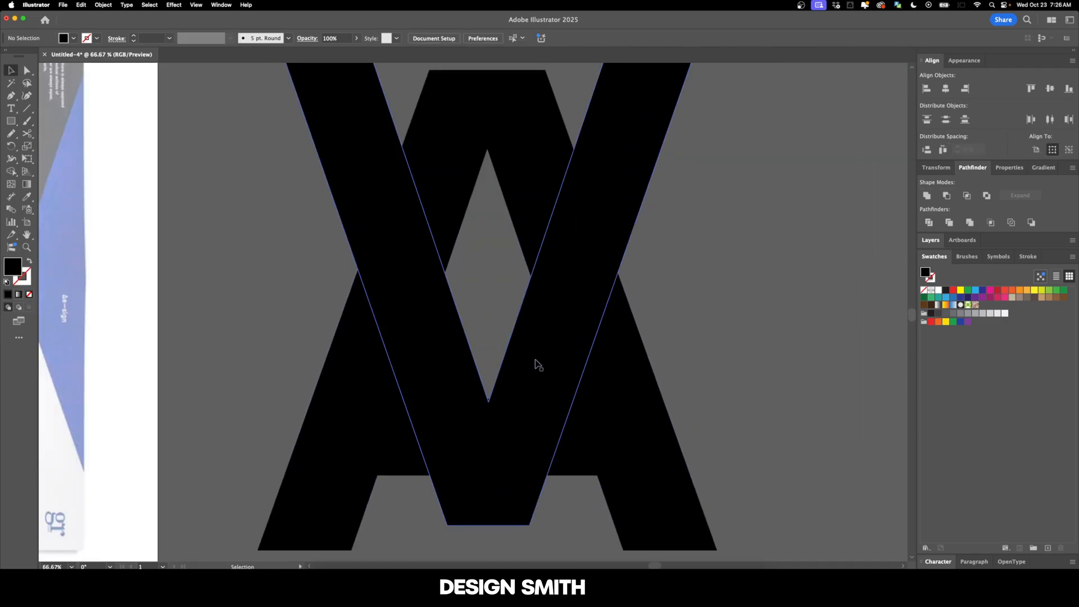
- Select the A and the V together and align their centers horizontally
drag(466, 330, 480, 348)
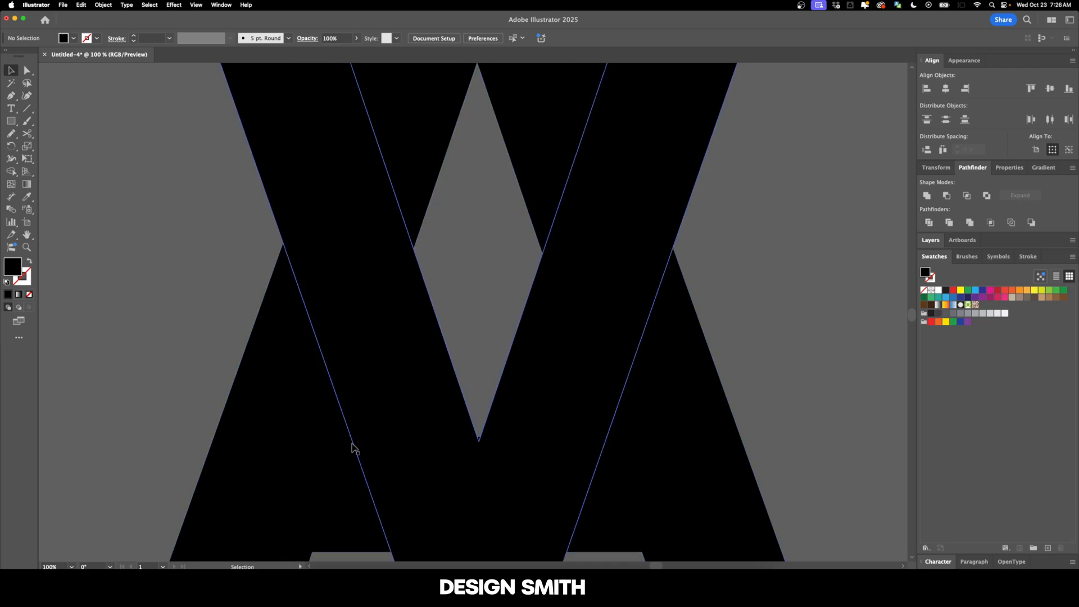
scroll(352, 441, up, 8)
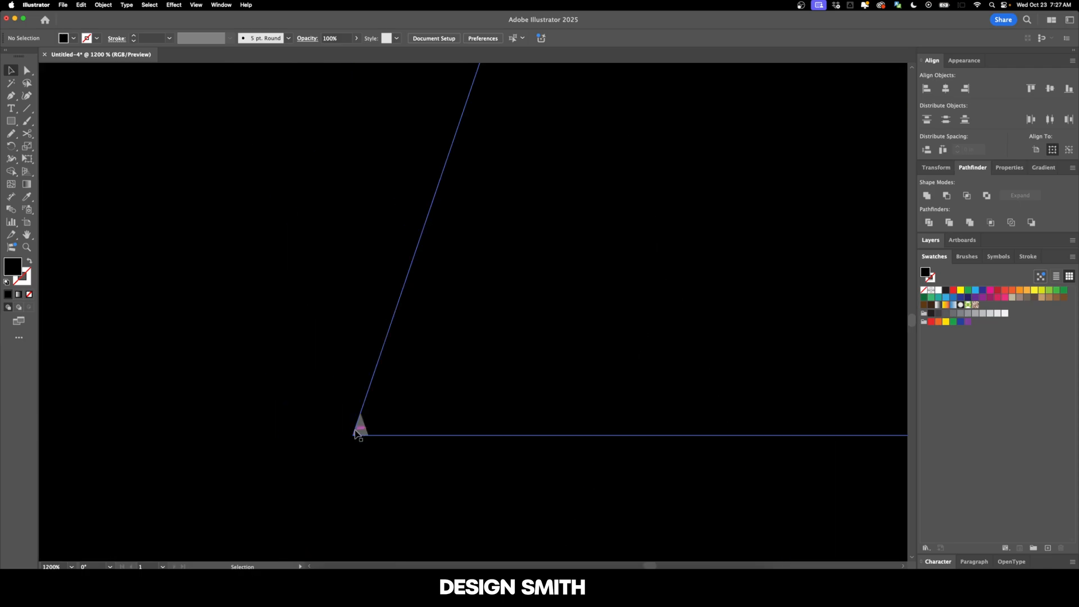
scroll(365, 431, down, 10)
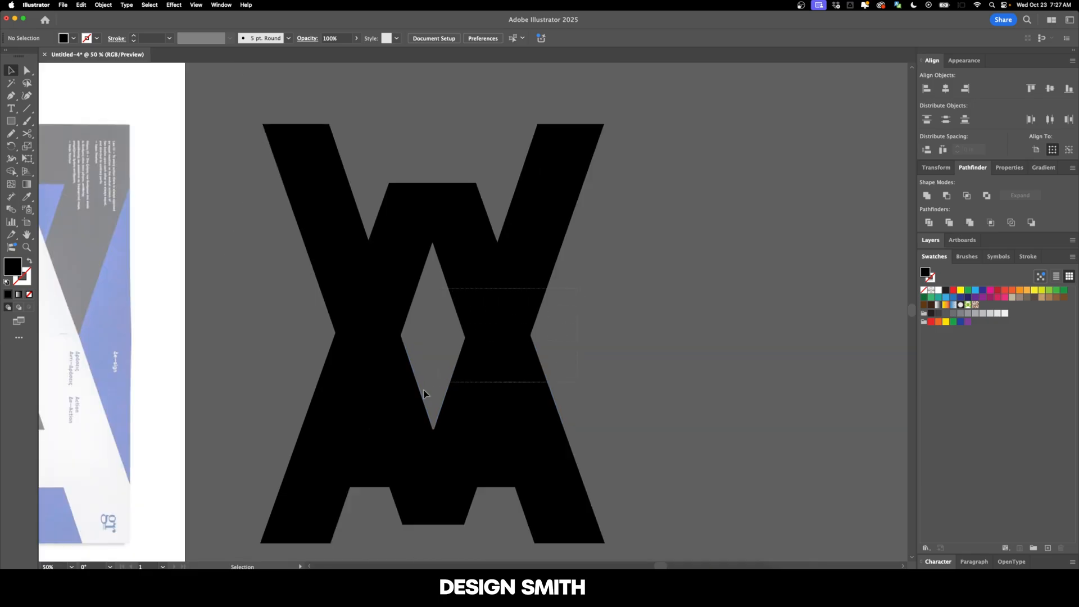
drag(427, 389, 454, 254)
click(439, 207)
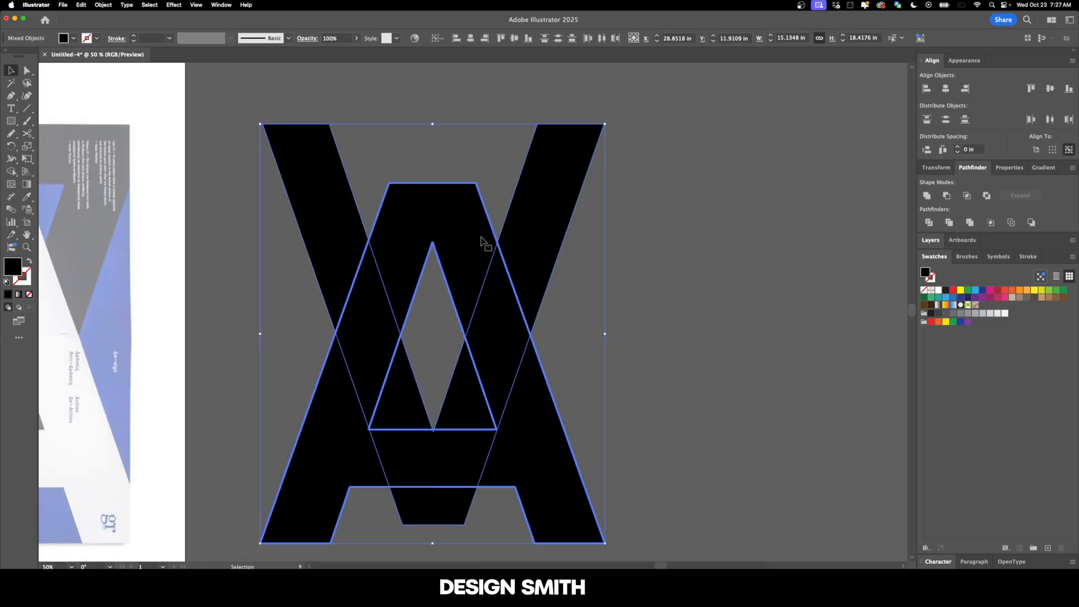
click(943, 91)
click(424, 386)
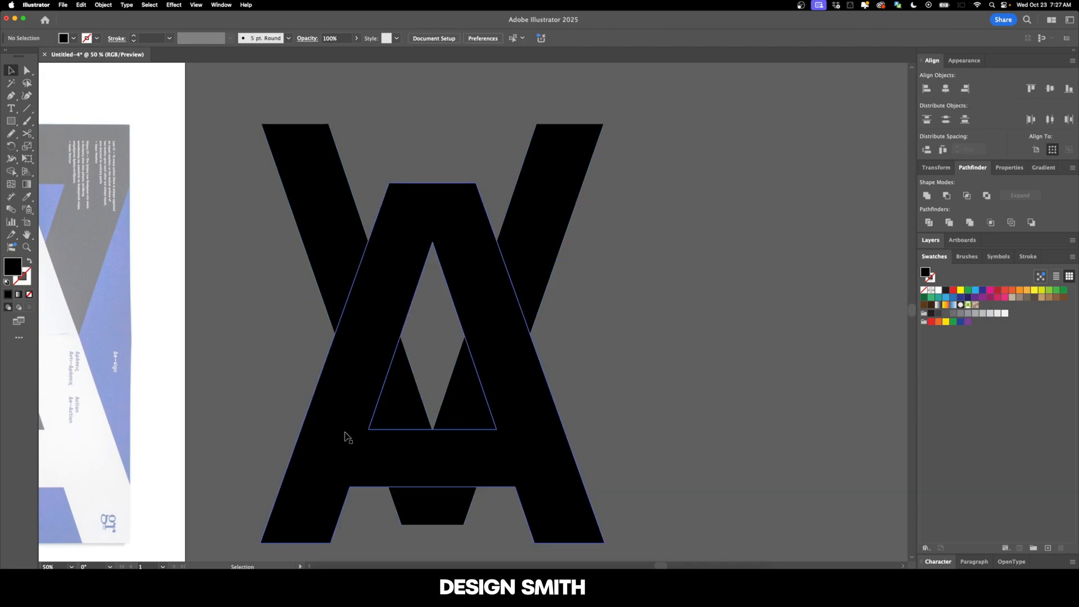
- Examine in outline view how the A's inner lower-left corner meets the V's edge, and compare the same junction on the poster
scroll(360, 436, up, 6)
scroll(393, 426, up, 15)
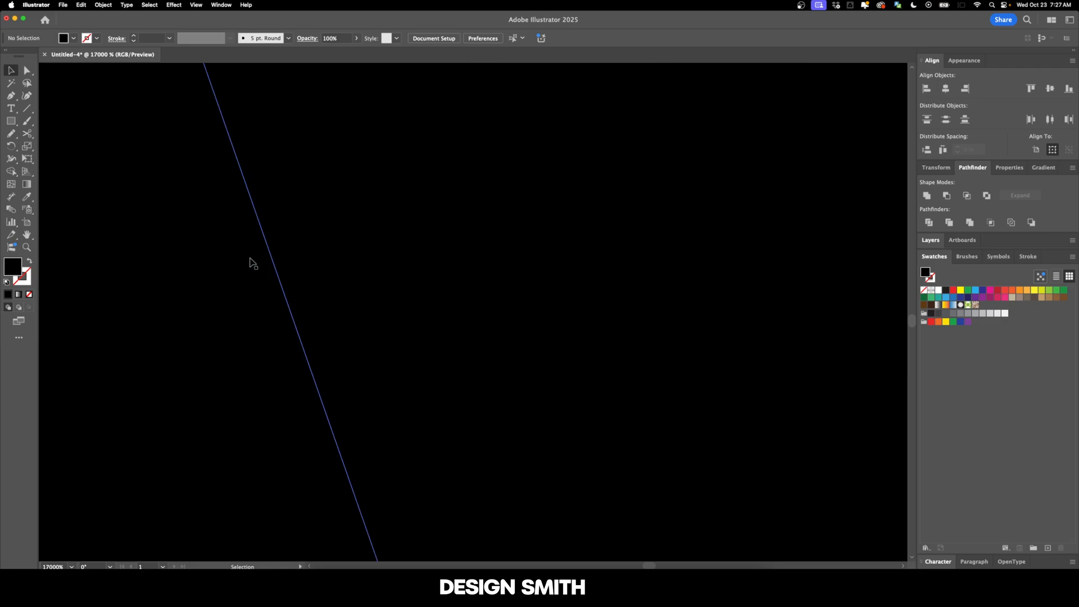
key(super+y)
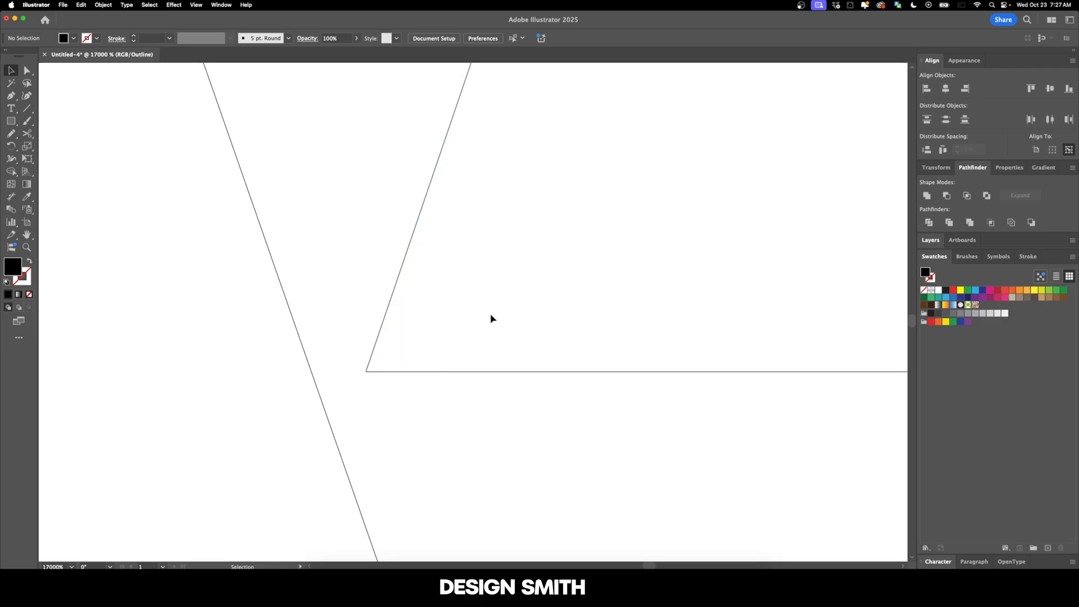
key(super+y)
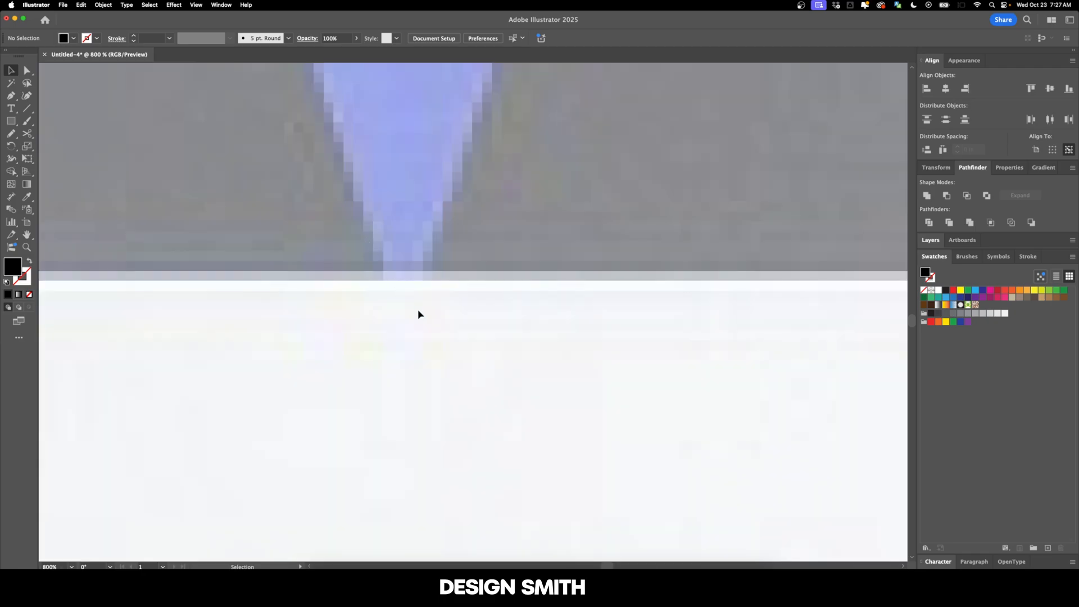
scroll(504, 298, down, 7)
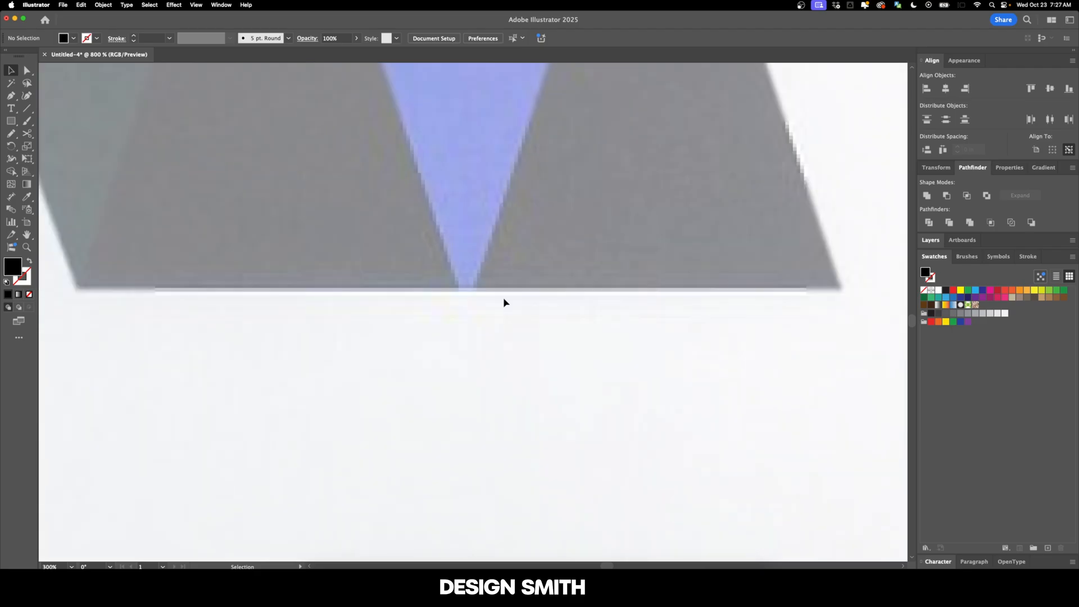
drag(753, 287, 146, 331)
scroll(478, 359, up, 4)
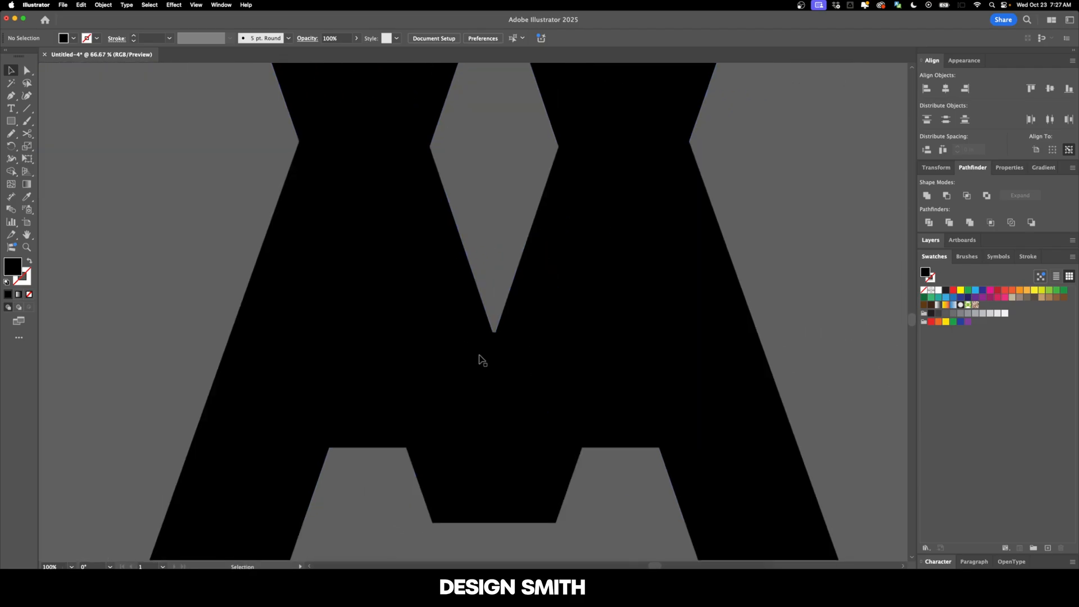
scroll(479, 358, up, 6)
key(super+y)
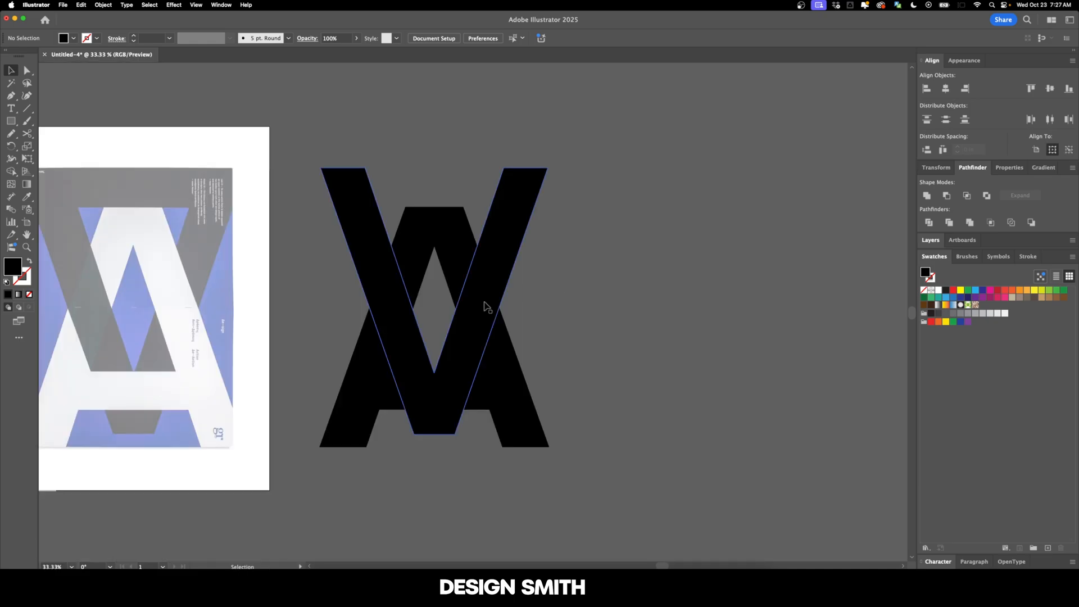
- Duplicate the A and V letterforms and place the copy to their right as a spare
drag(596, 221, 378, 380)
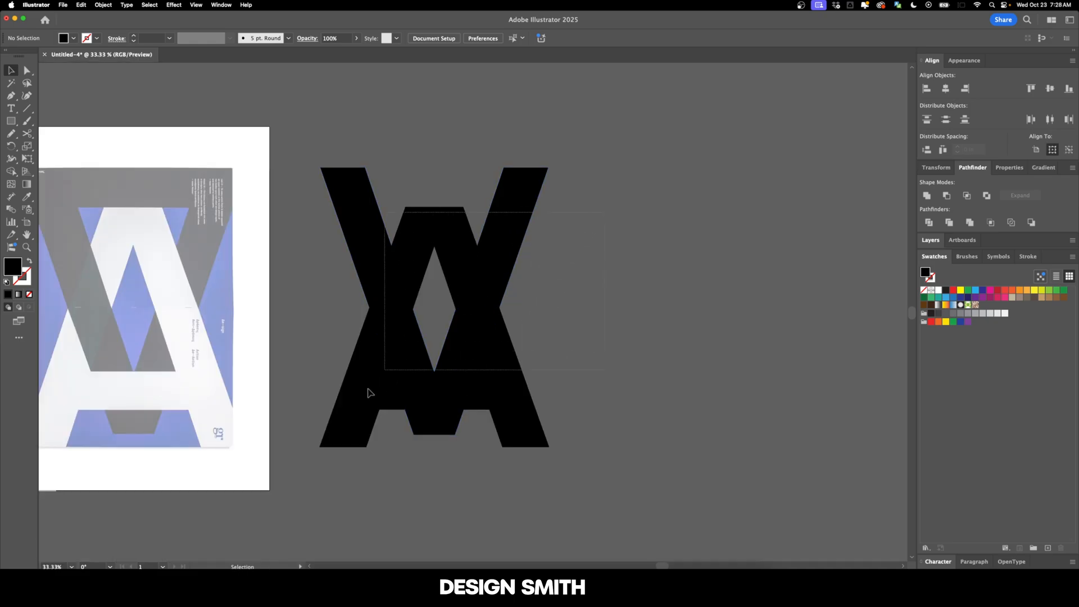
drag(388, 313, 809, 307)
click(676, 320)
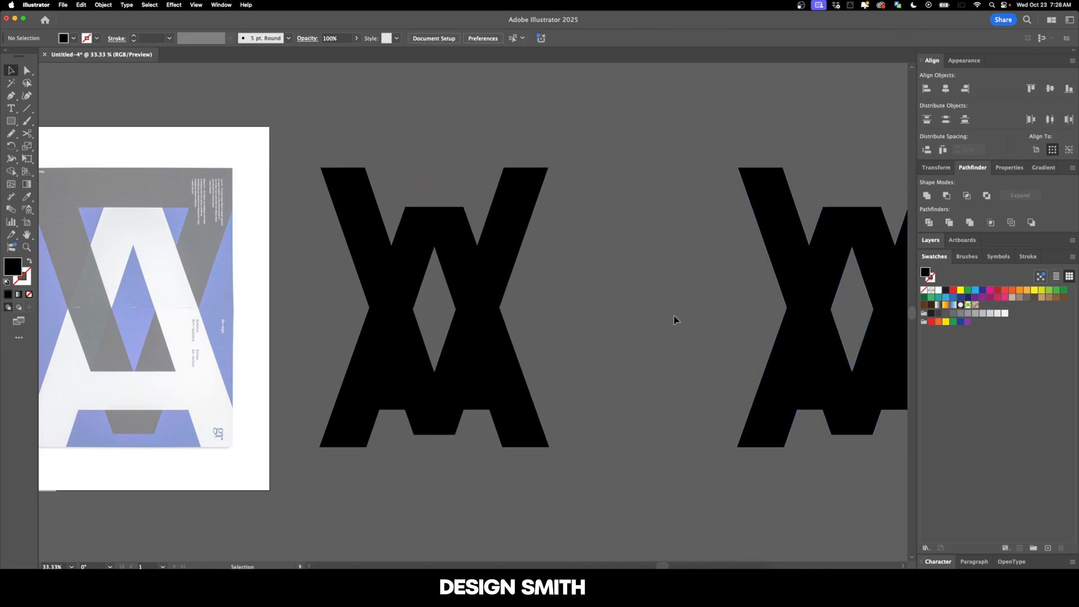
- Draw a rectangle about 20.3 by 23.1 in around the letters, fill it blue, place it behind them and lock it
key(m)
scroll(677, 320, left, 5)
mouse_move(421, 133)
mouse_down()
mouse_move(470, 222)
mouse_move(658, 487)
mouse_move(729, 482)
mouse_up()
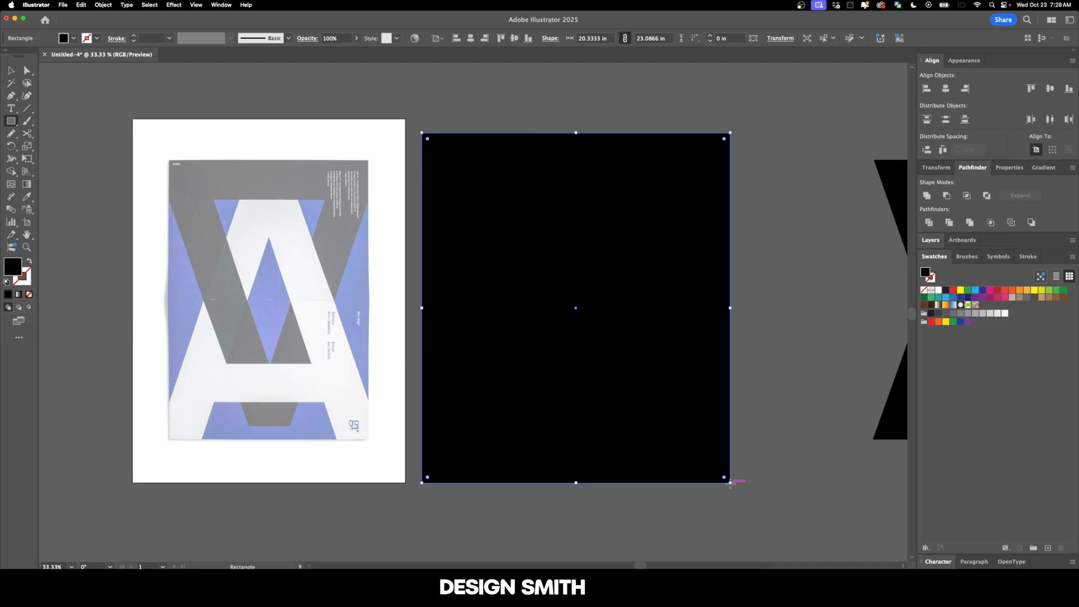
click(960, 322)
key(i)
click(834, 311)
key(super+z)
key(v)
key(super+2)
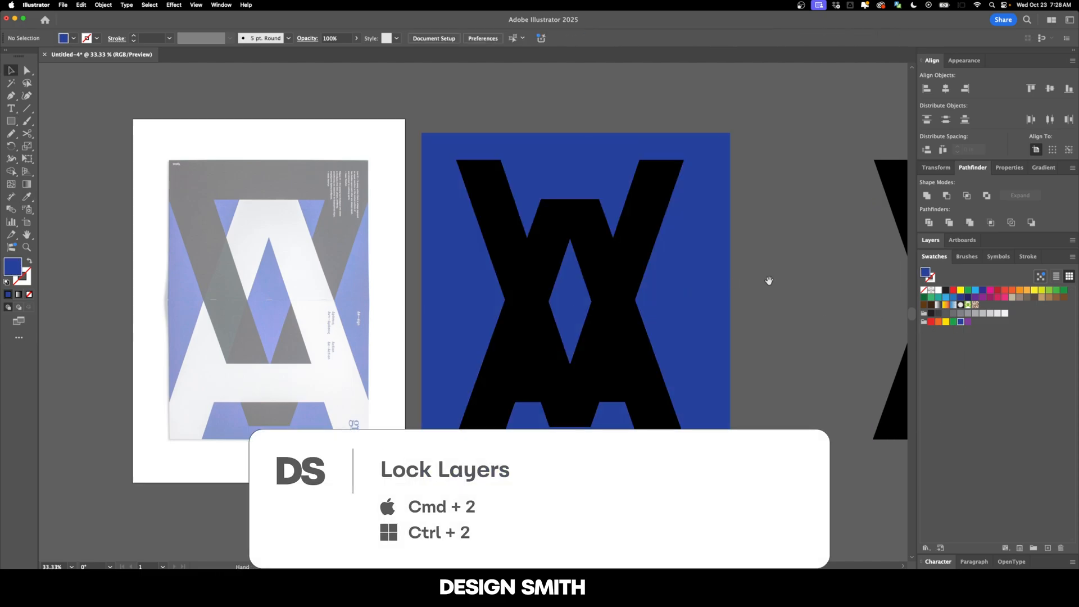
- Draw a black rectangle bridging the V's two upper arms, from the V's top edge down to the A's top edge
drag(770, 285, 697, 301)
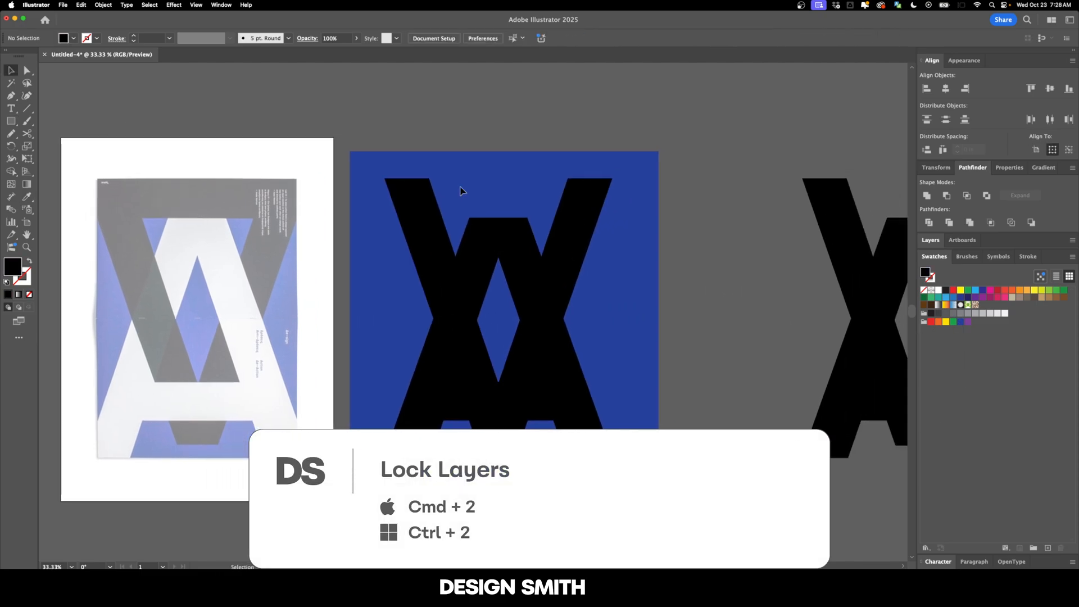
scroll(460, 191, up, 1)
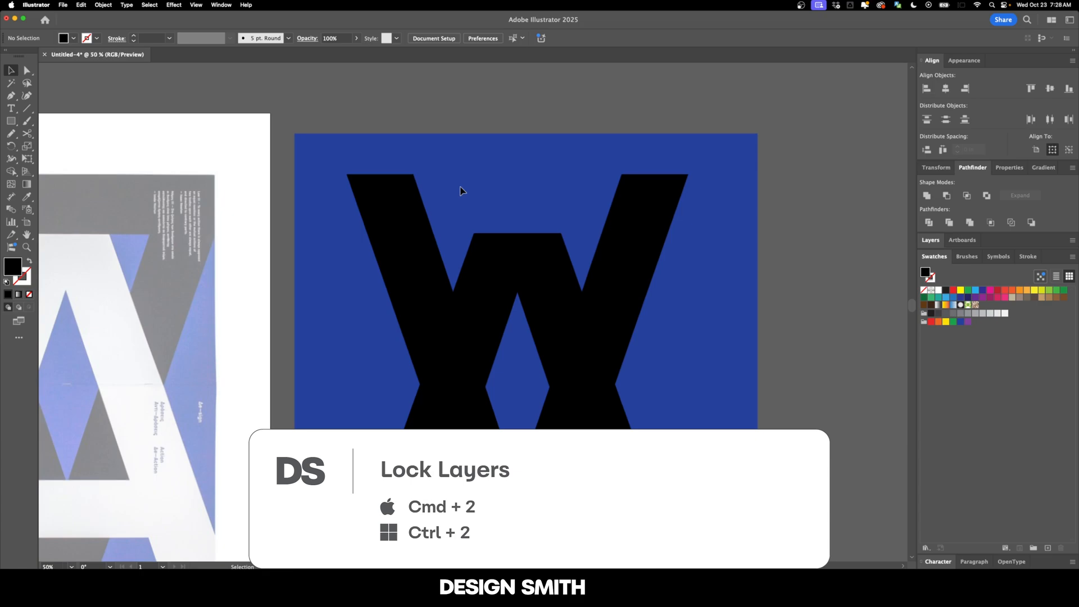
key(m)
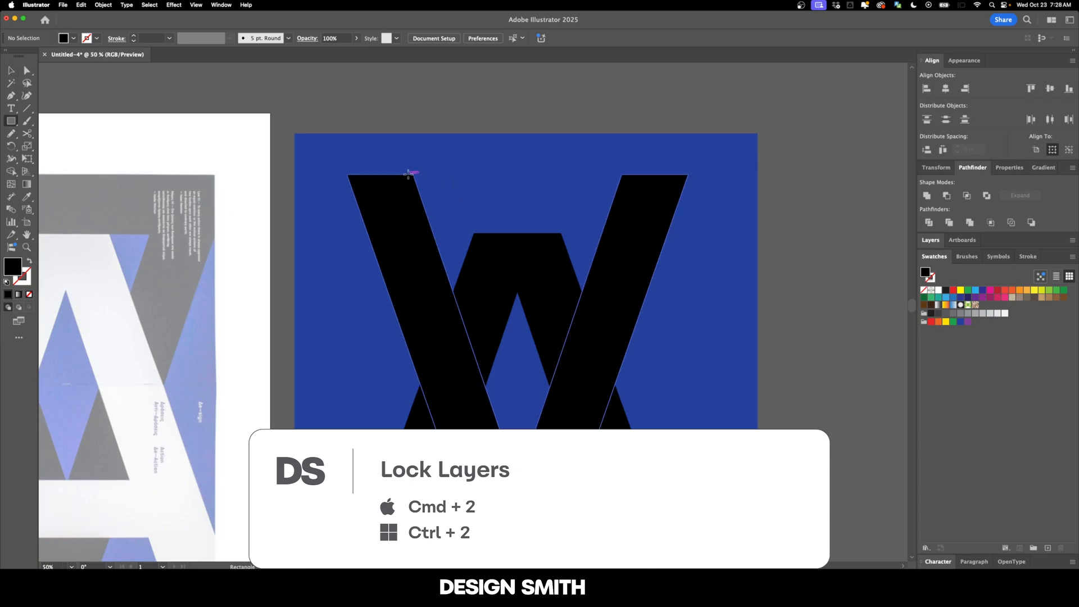
drag(408, 174, 629, 225)
key(v)
drag(520, 229, 518, 233)
click(691, 268)
- Unite the bridging rectangle with the V into one shape using Pathfinder
scroll(753, 181, down, 3)
click(554, 133)
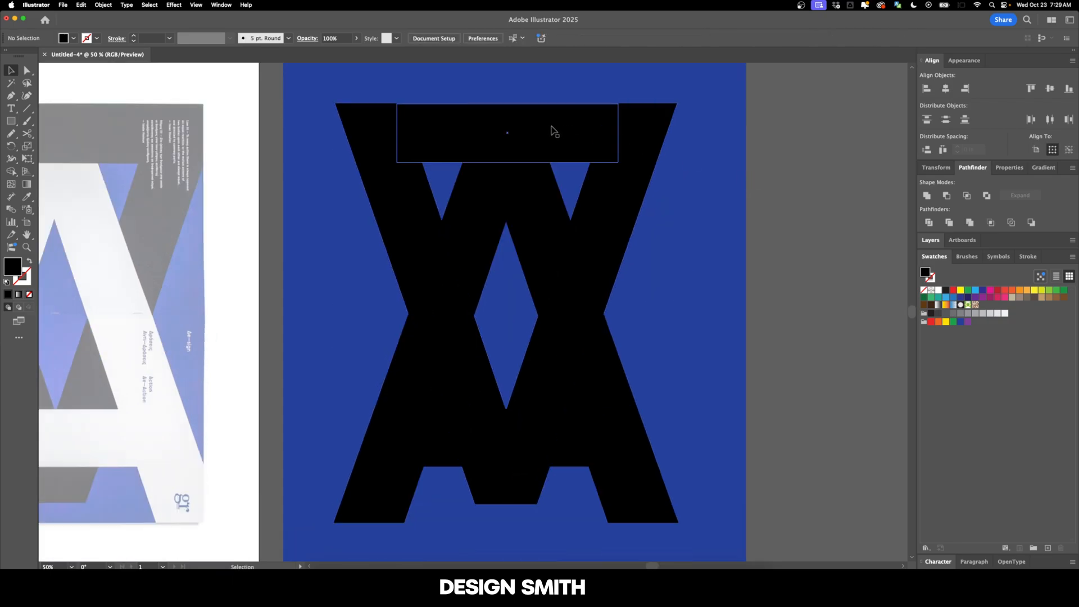
shift+click(645, 130)
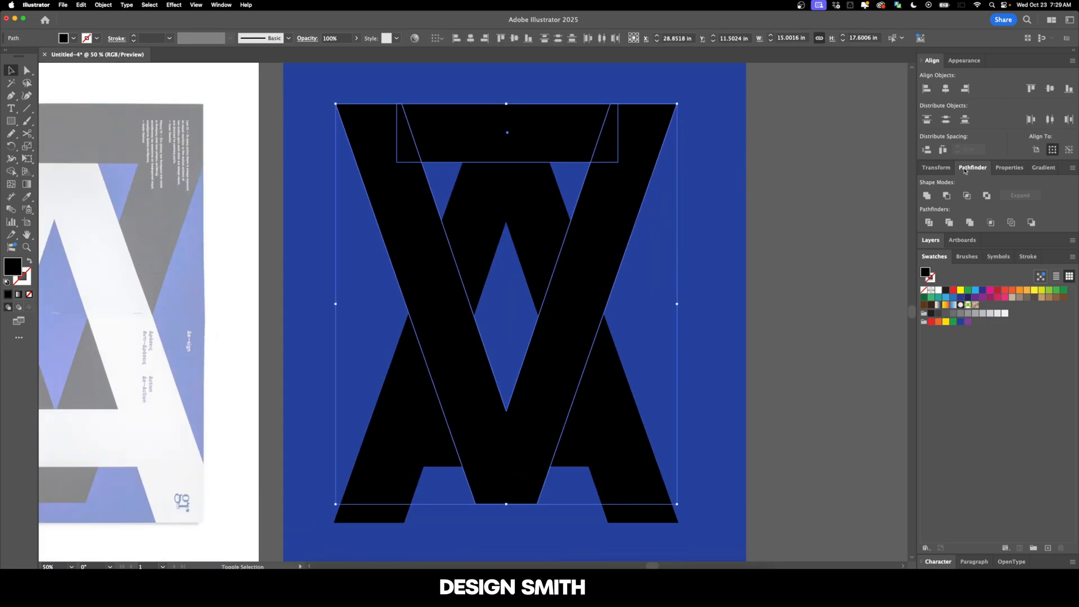
click(927, 197)
key(super+minus)
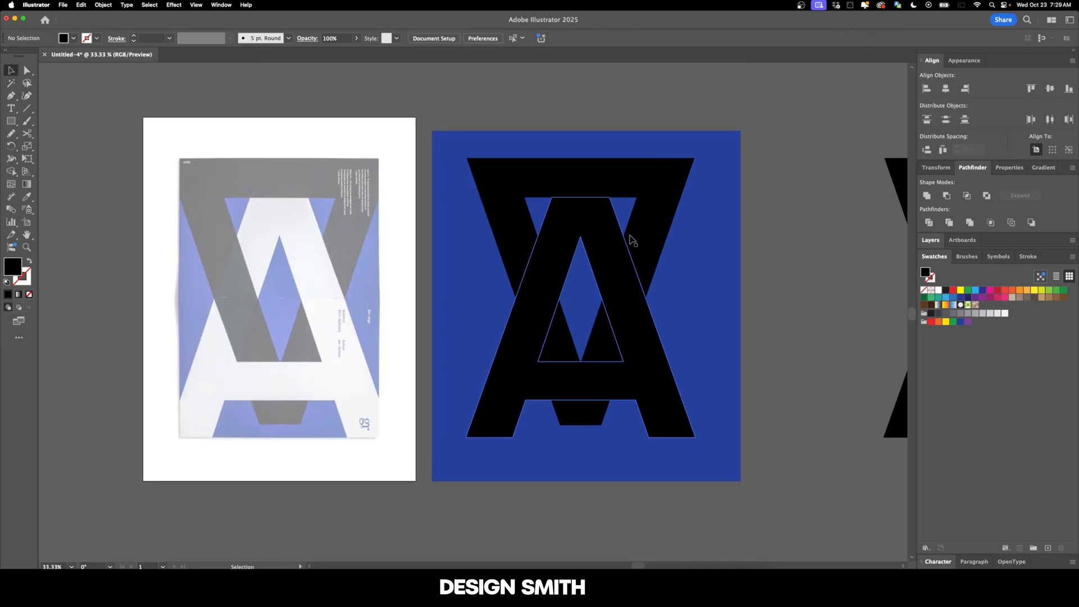
click(746, 281)
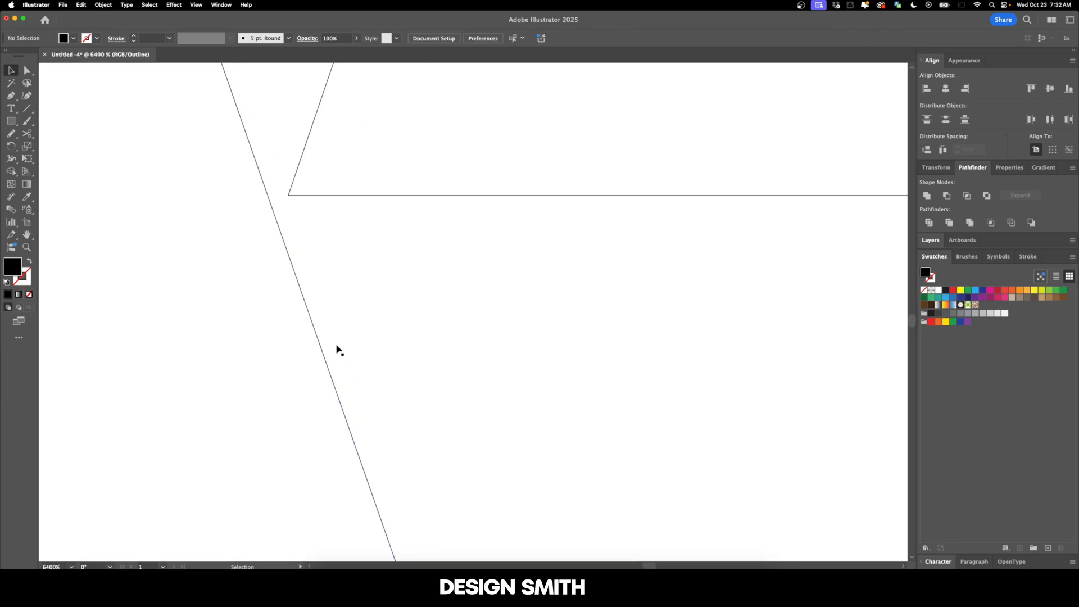
- Move the lower-left anchor of the A's inner triangle onto the V's outer left edge in outline view
key(a)
scroll(326, 308, up, 4)
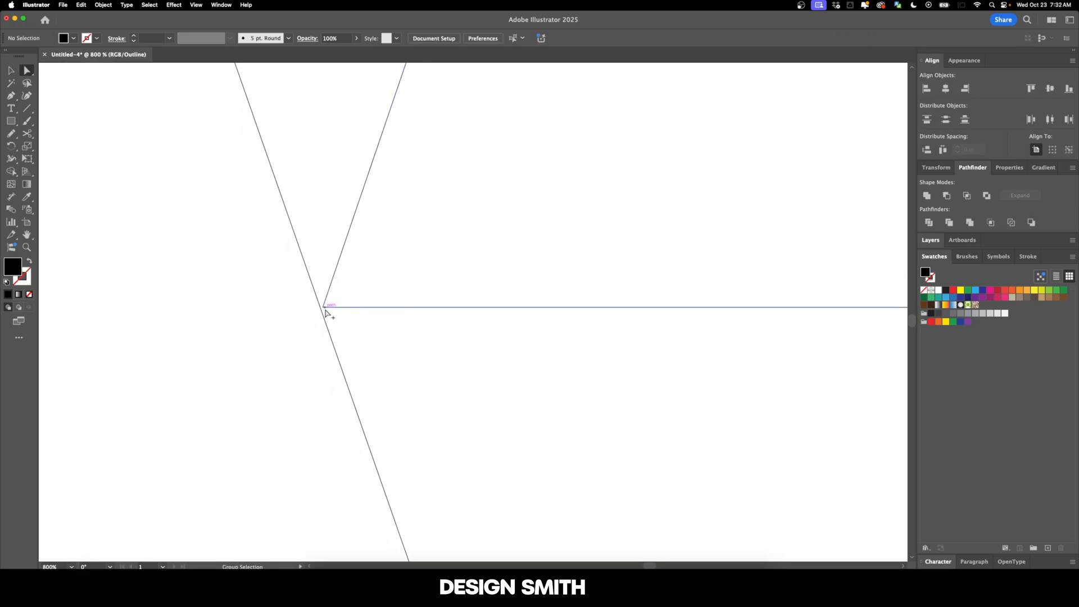
click(288, 303)
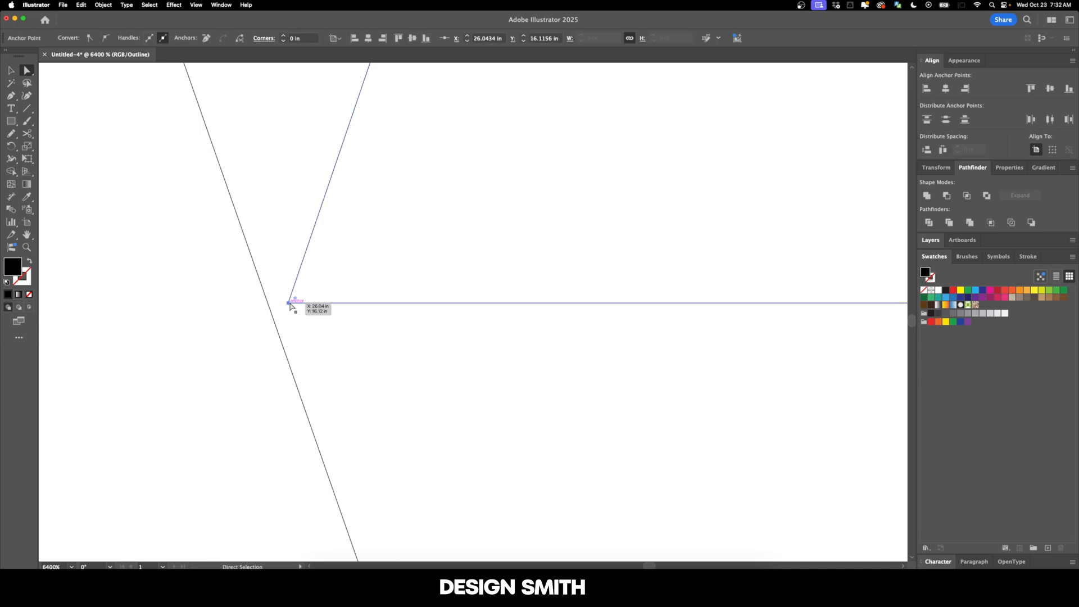
drag(288, 304, 266, 303)
click(311, 291)
- Move the lower-right anchor of the A's inner triangle onto the V's outer right edge and check the other junctions
scroll(252, 235, up, 2)
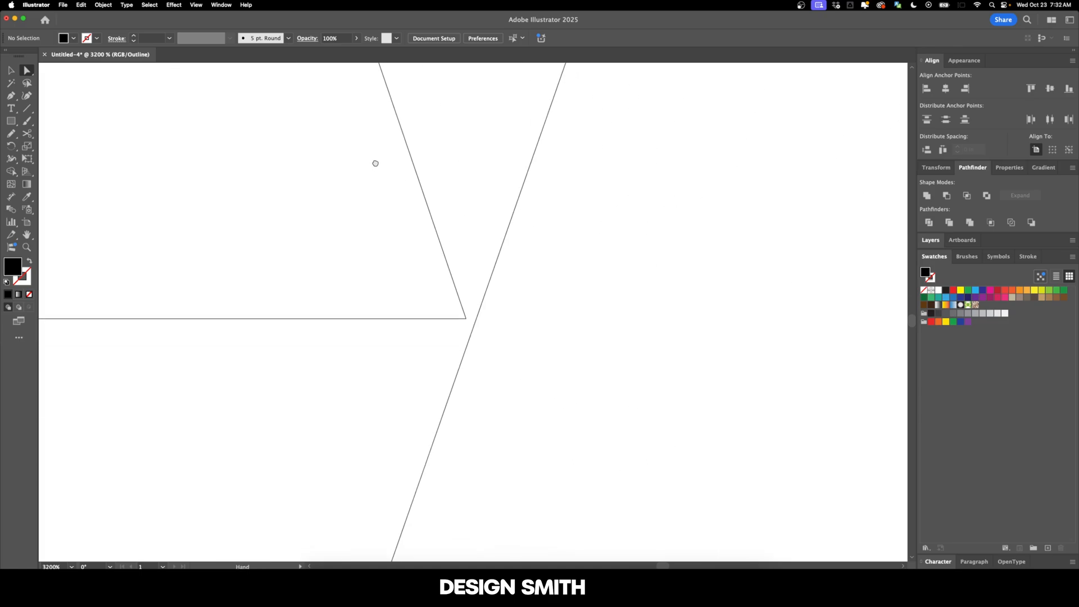
scroll(443, 296, up, 3)
drag(566, 296, 573, 298)
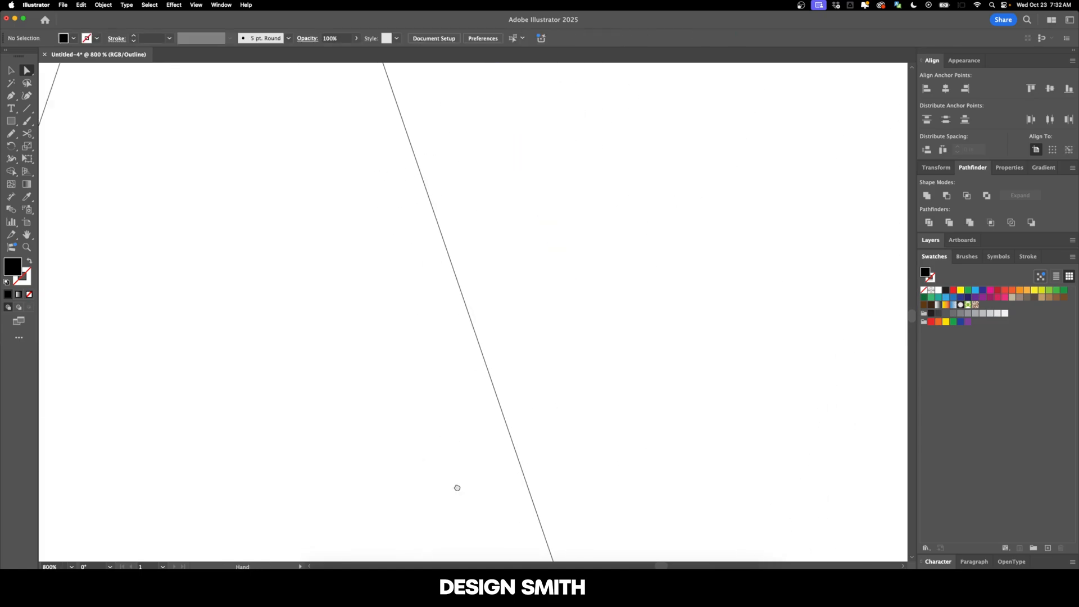
drag(457, 486, 339, 190)
scroll(371, 318, down, 8)
scroll(415, 374, down, 4)
scroll(386, 309, up, 2)
scroll(386, 309, up, 2)
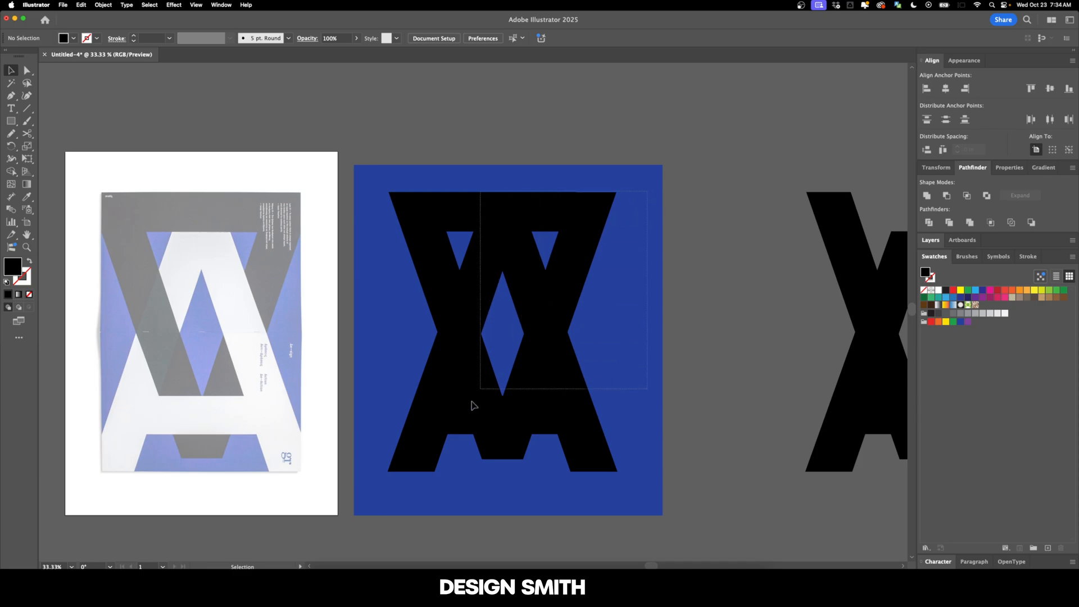
- Select the A and V on the blue background and split them into separate pieces with Pathfinder Divide
drag(481, 394, 479, 396)
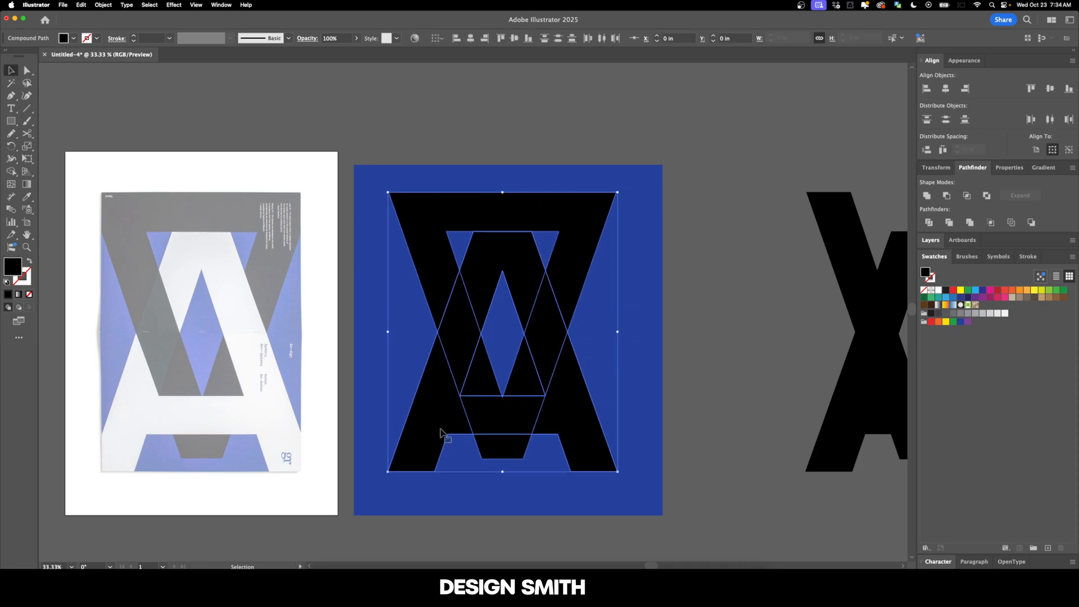
click(929, 223)
key(a)
click(696, 363)
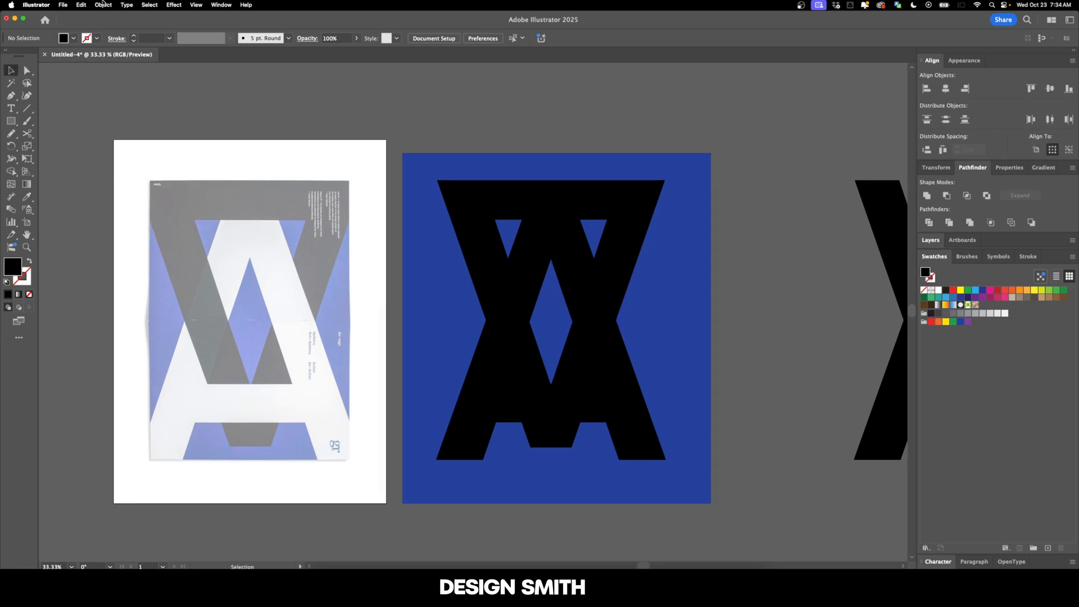
- Unlock all objects and set the reference poster image's opacity to 100%
click(102, 5)
click(138, 86)
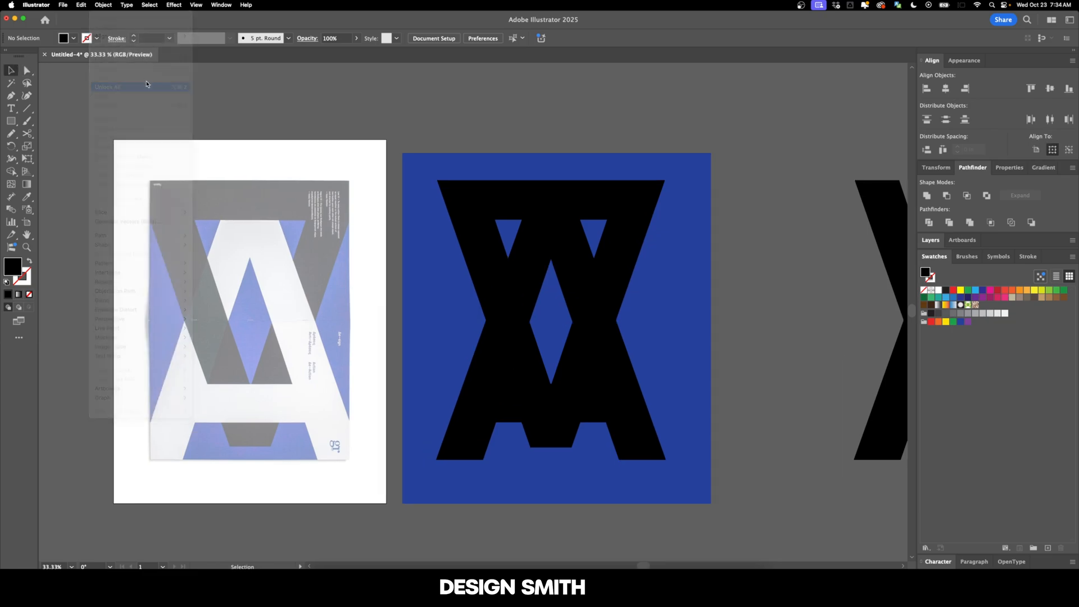
click(423, 38)
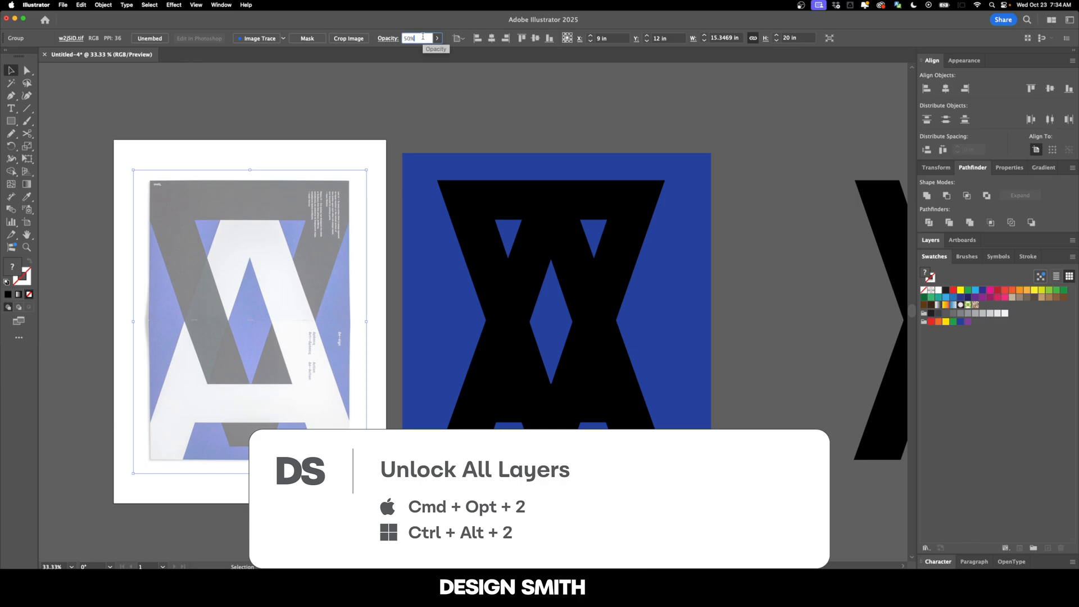
text(100)
key(Return)
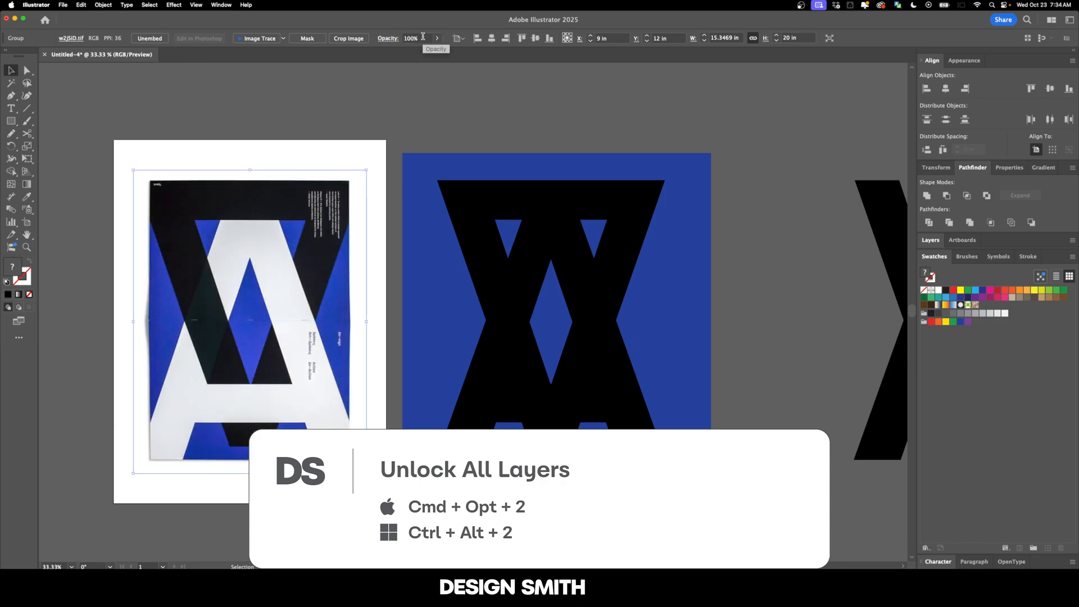
click(538, 110)
- Fill the A's top, left leg, crossbar and right leg pieces with the off-white sampled from the poster
key(a)
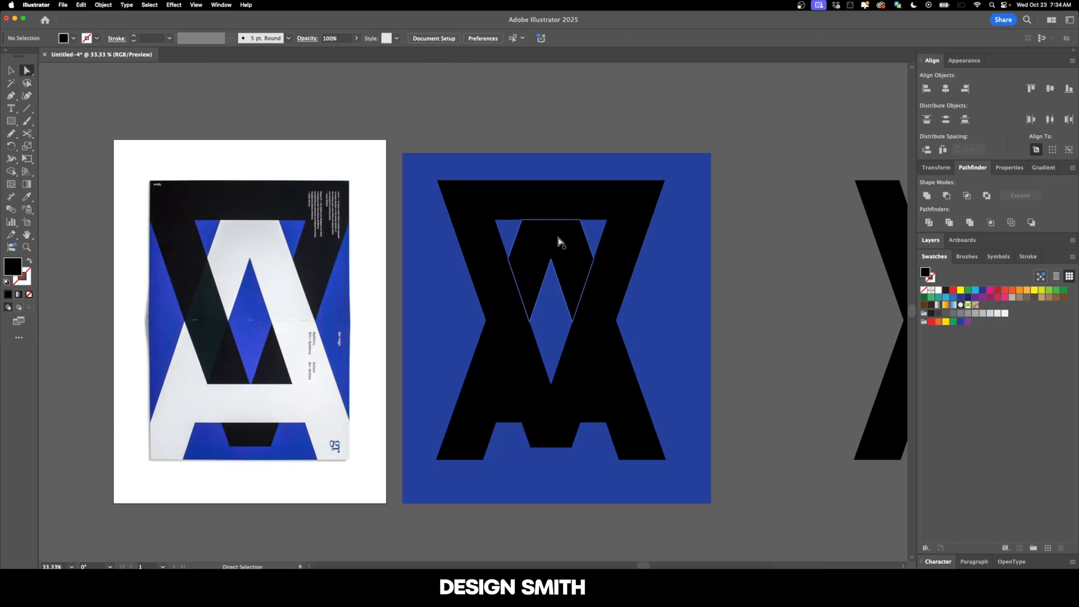
click(558, 242)
shift+click(497, 376)
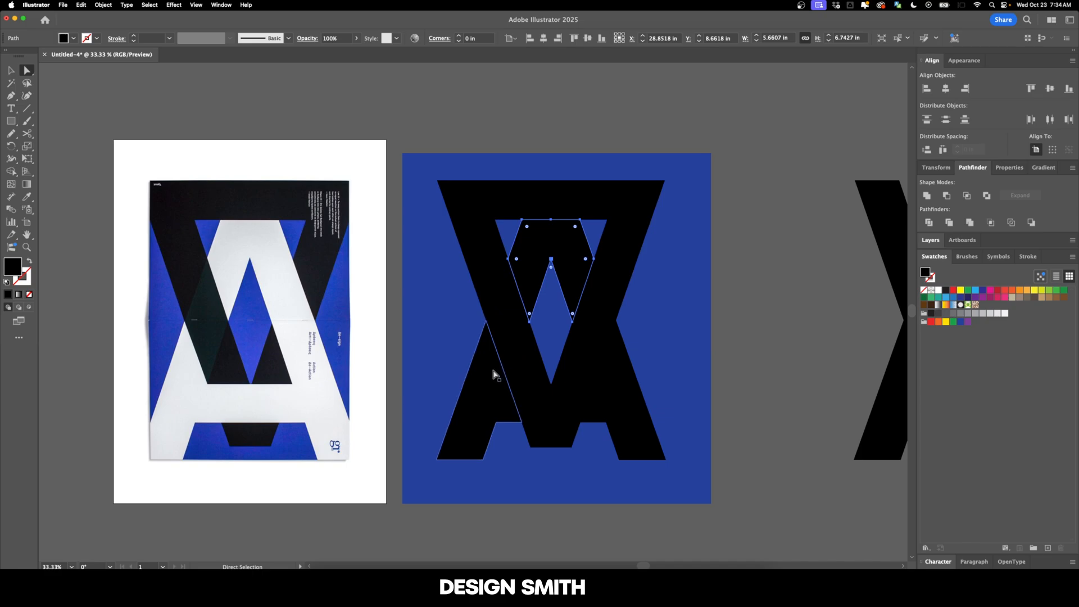
shift+click(547, 404)
shift+click(598, 406)
key(i)
click(370, 385)
key(v)
click(736, 338)
scroll(747, 336, right, 1)
key(a)
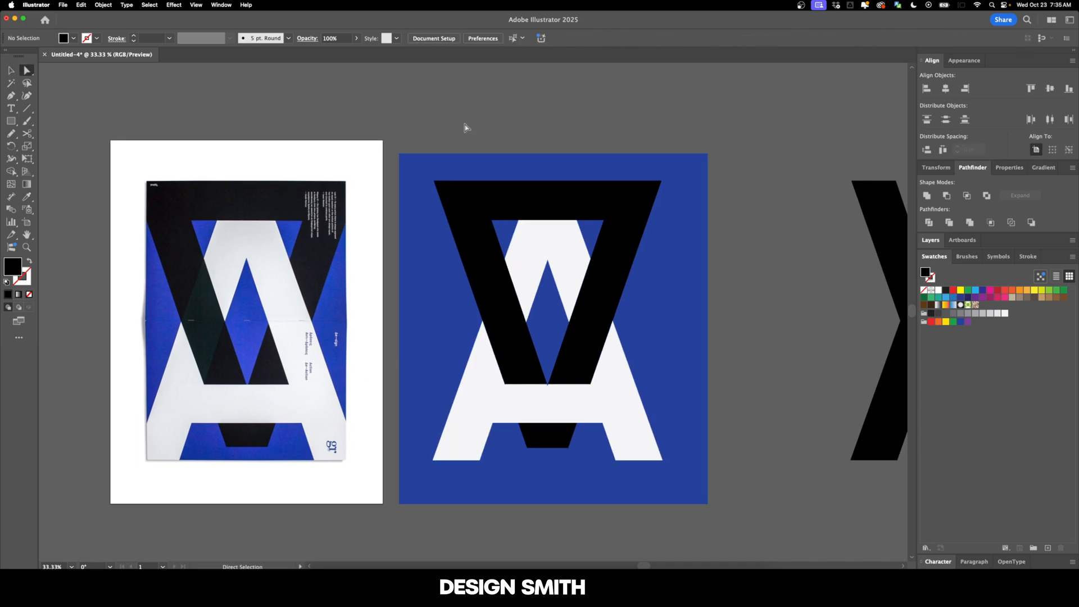
- Set the opacity of the piece where the V's left arm overlaps the A's left leg to 70%
click(507, 310)
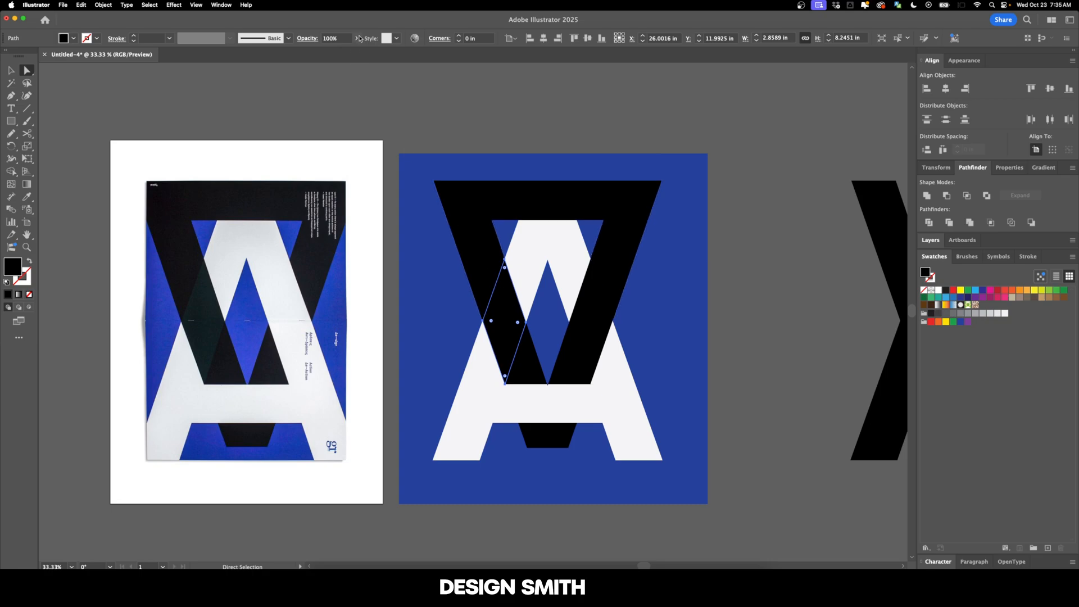
click(336, 39)
key(shift+Down)
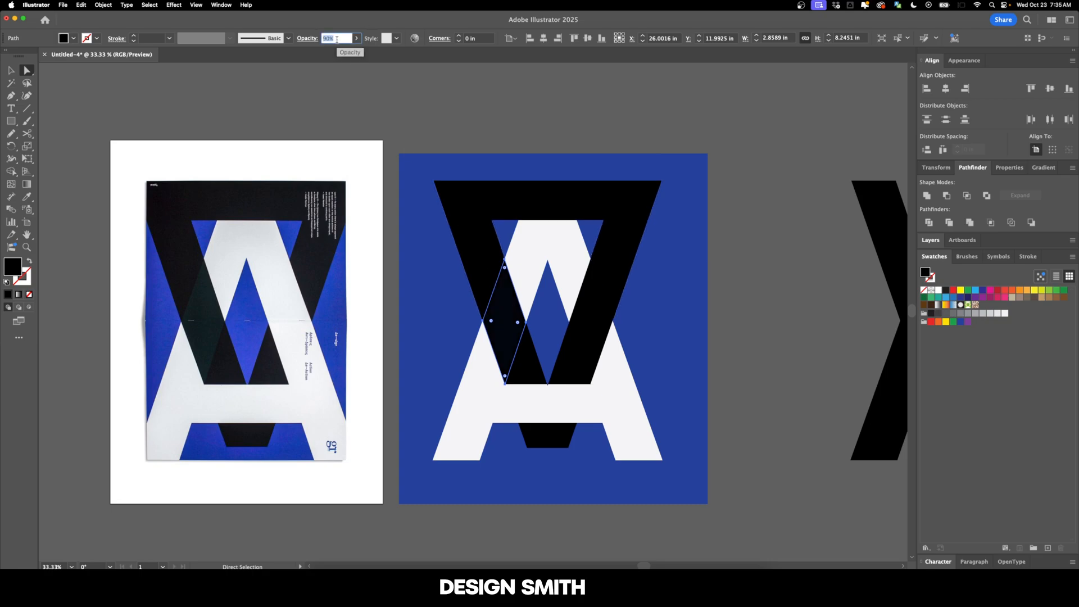
key(Return)
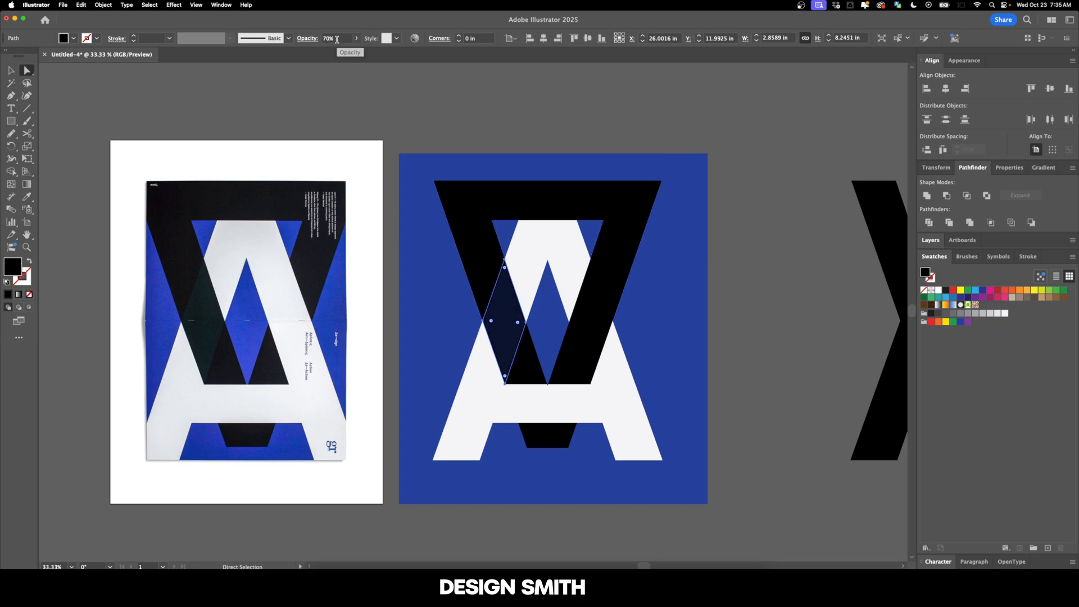
click(559, 125)
- Fill the piece where the V's right arm crosses the A's right leg with the A's off-white
click(594, 327)
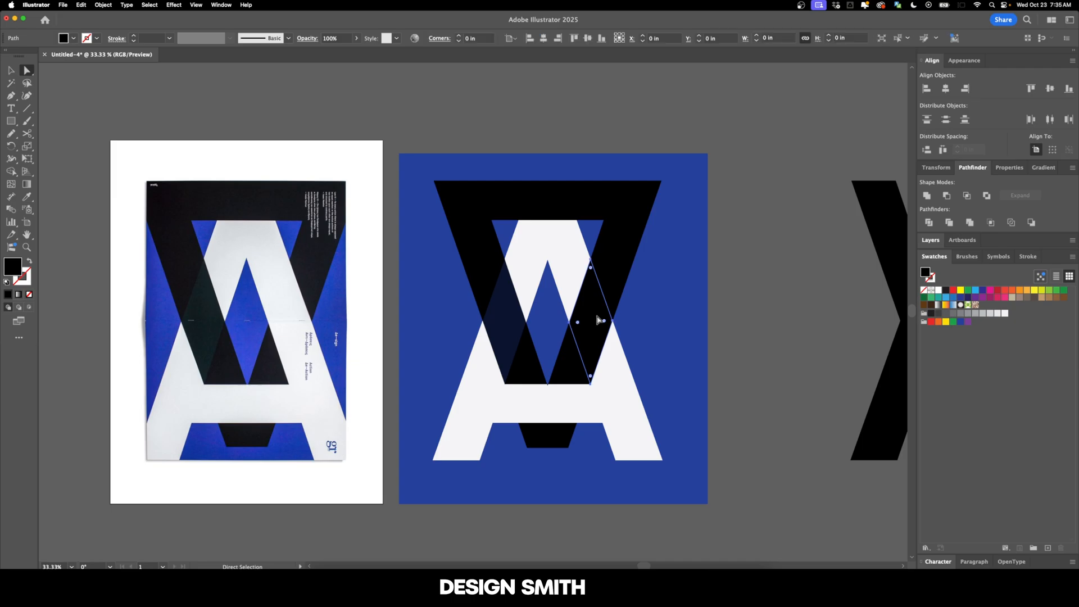
key(i)
click(578, 263)
key(a)
click(736, 287)
- Fill the tiny black triangle below the blue diamond's tip with the crossbar's off-white
click(548, 367)
scroll(549, 405, up, 2)
scroll(534, 363, up, 6)
scroll(626, 365, up, 3)
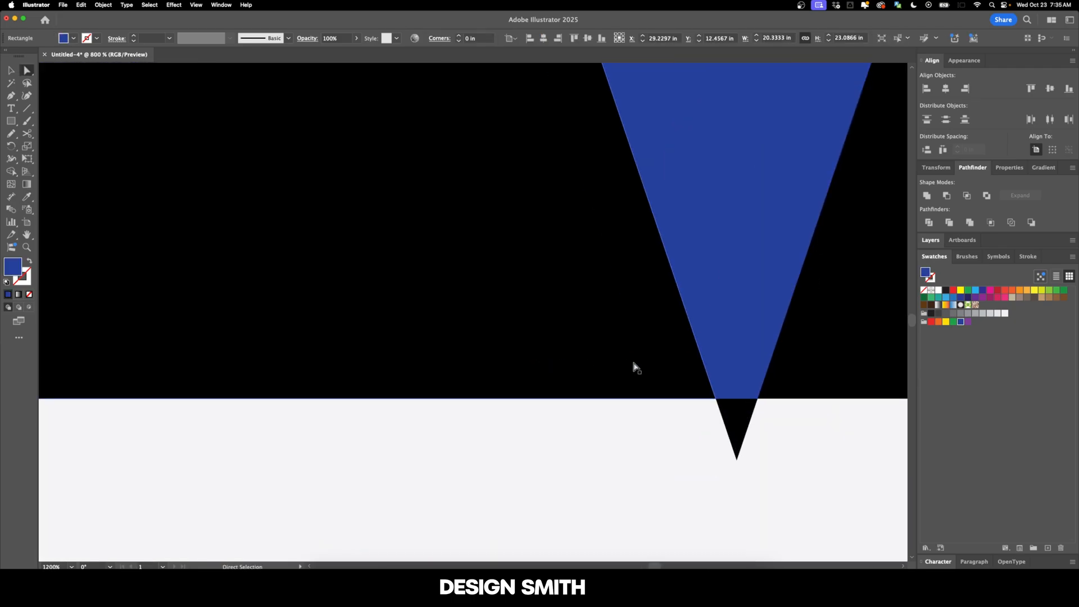
click(455, 332)
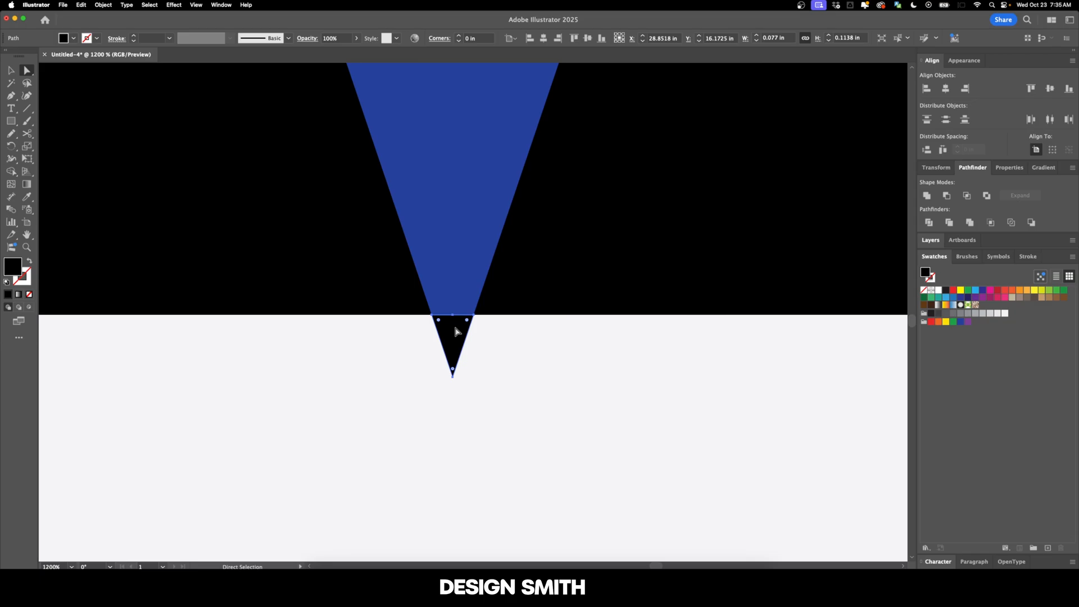
key(i)
click(582, 355)
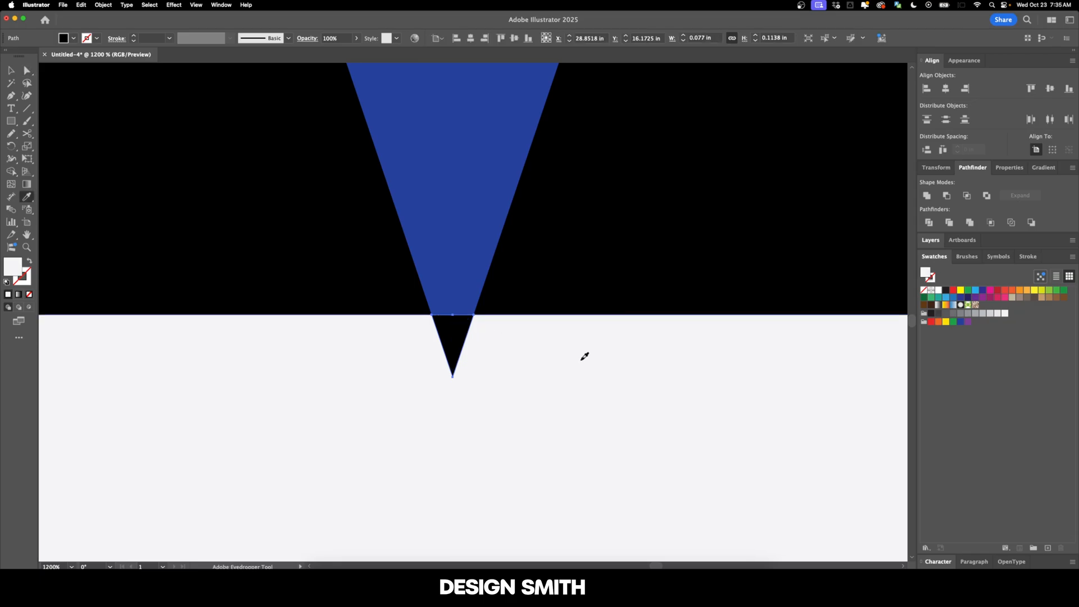
scroll(576, 356, down, 5)
scroll(576, 356, down, 8)
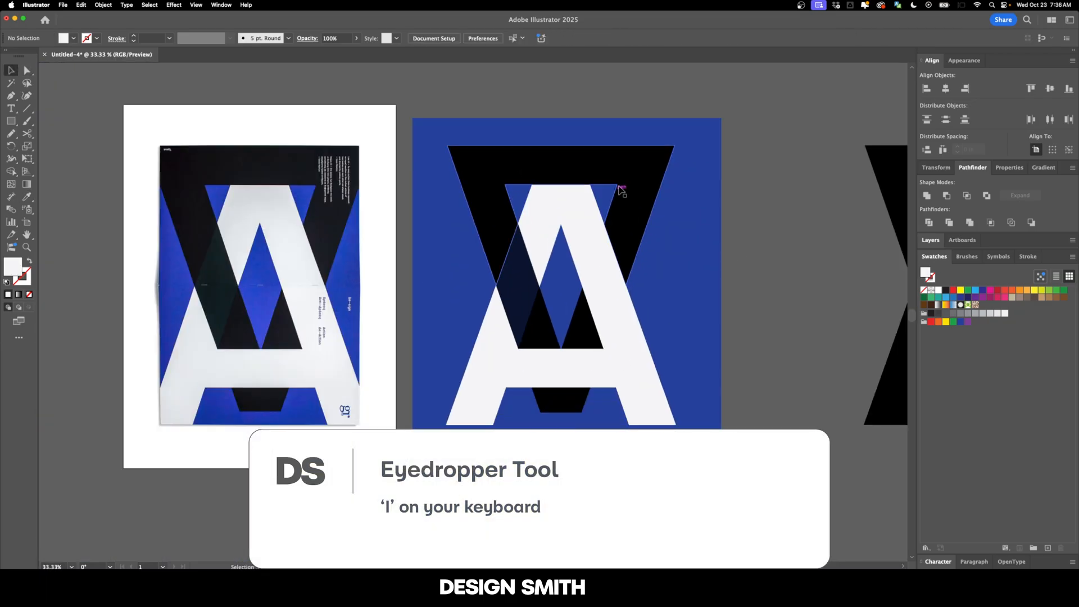
- Bring the A and V group into the blank Photoshop document as a Smart Object and enlarge it to fill the canvas
key(v)
click(631, 174)
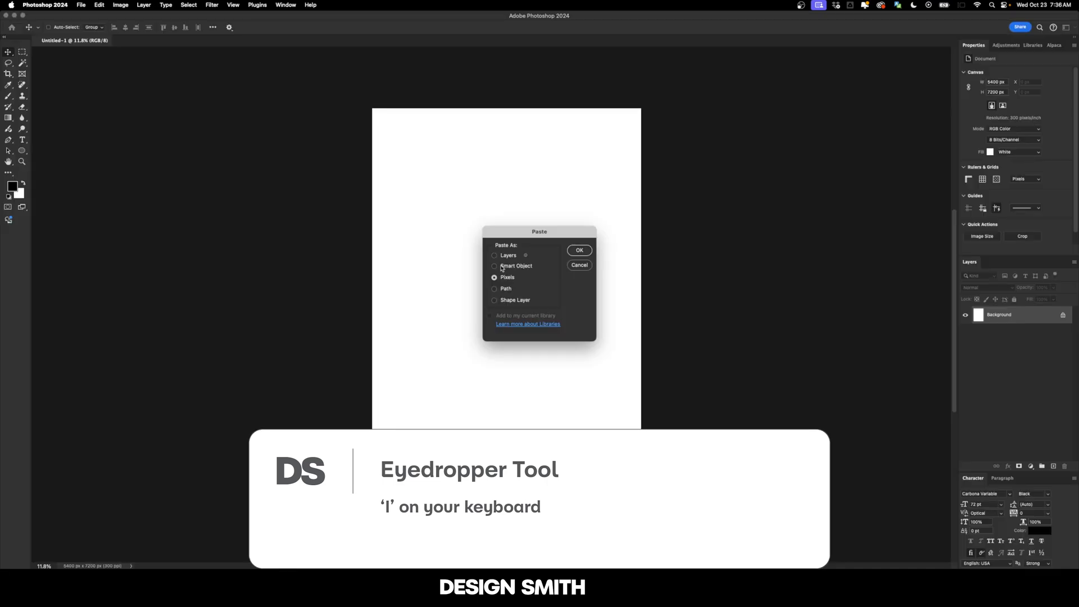
click(586, 255)
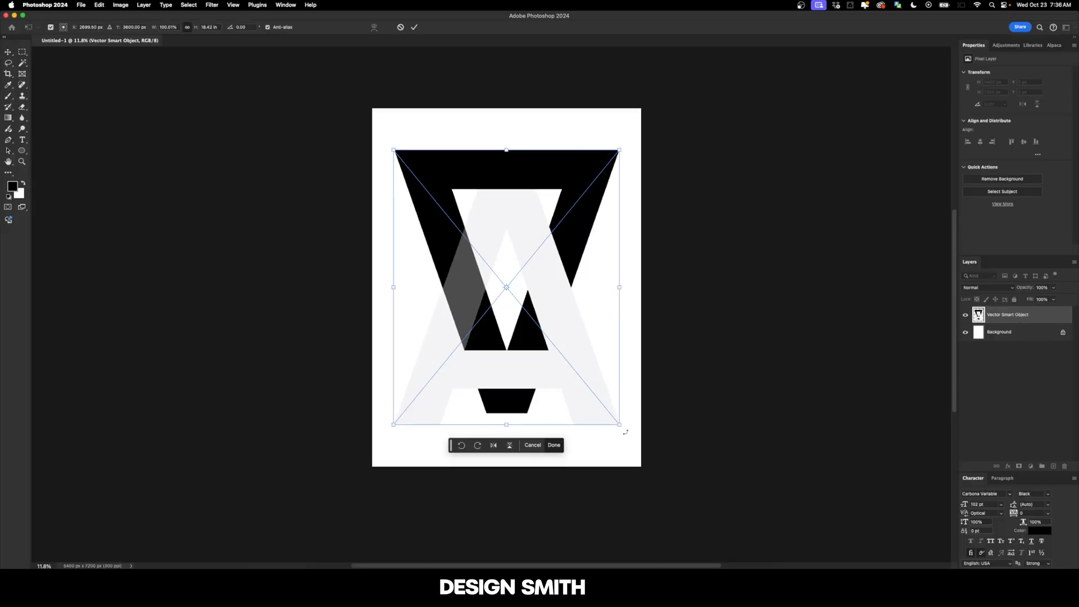
drag(621, 425, 641, 467)
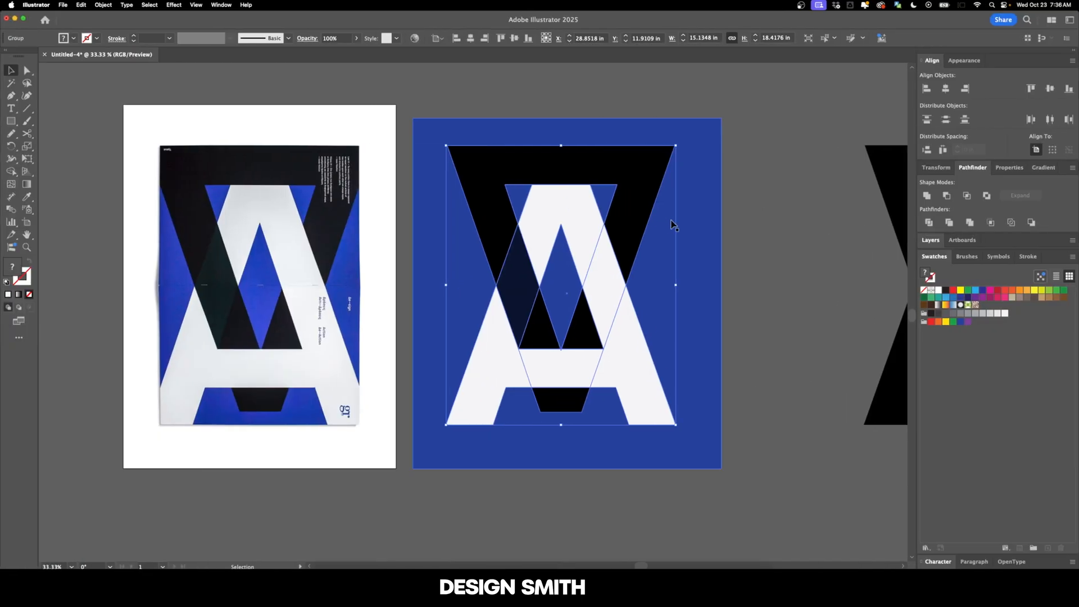
- In Illustrator, look up the hex code of the blue background rectangle's fill
click(731, 234)
click(710, 238)
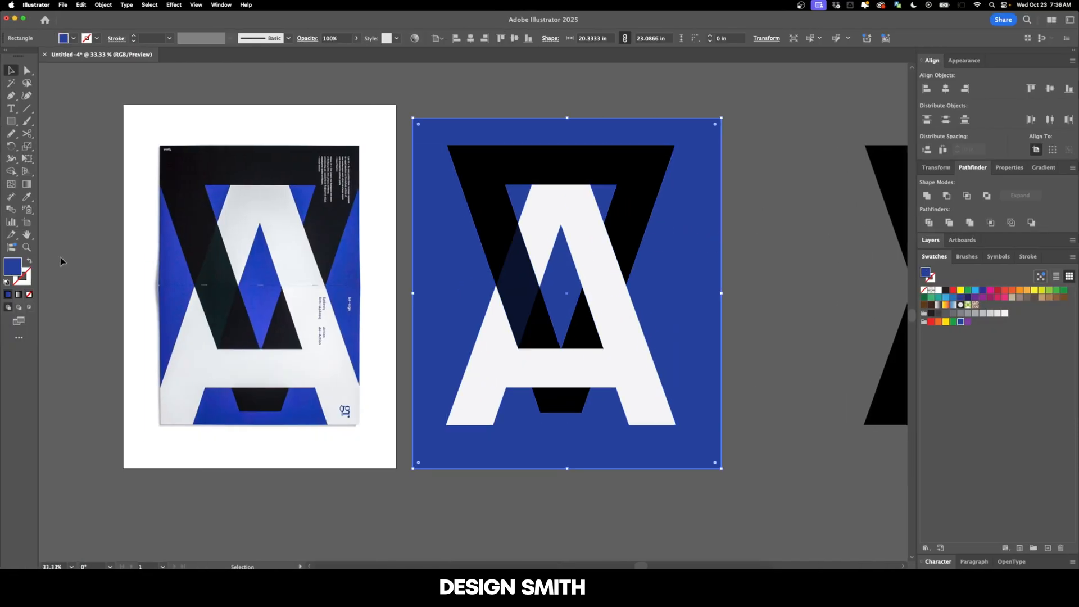
double_click(18, 265)
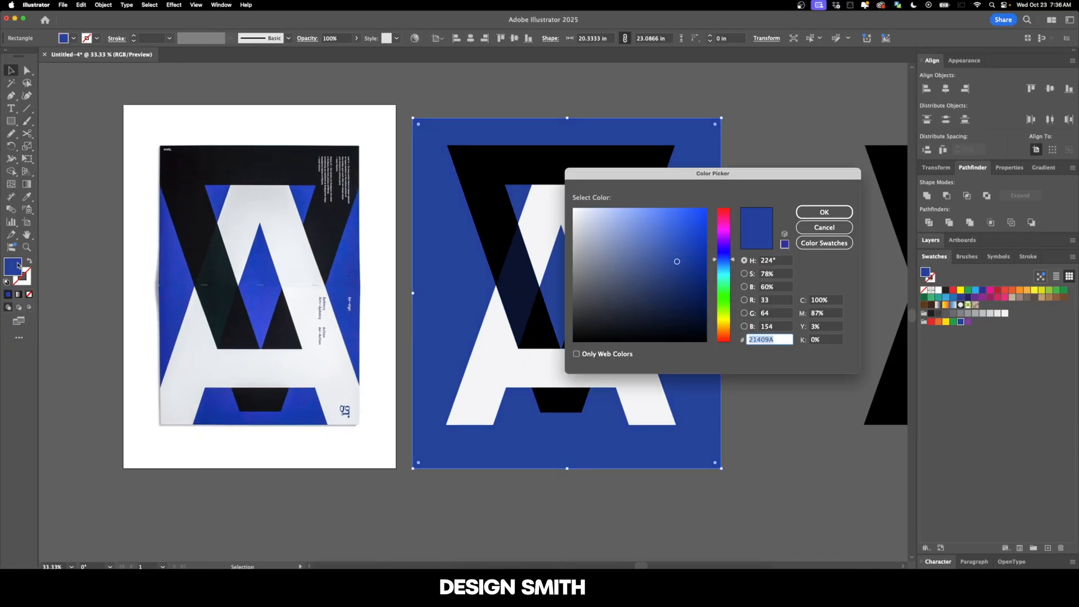
key(Return)
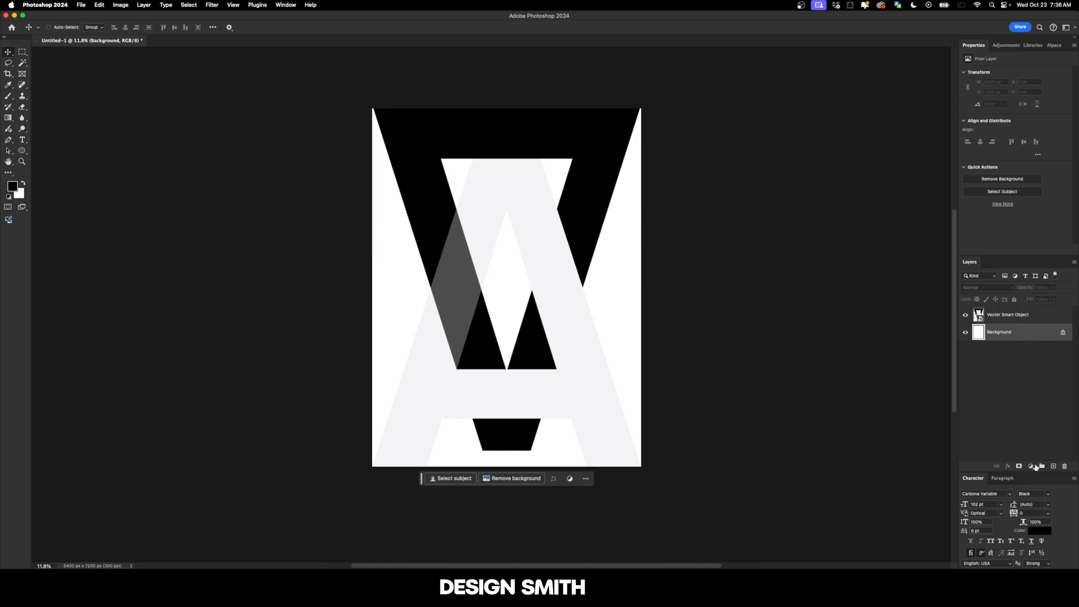
- In Photoshop, add a Solid Color fill layer of 21409A between the background and the letters
click(1031, 466)
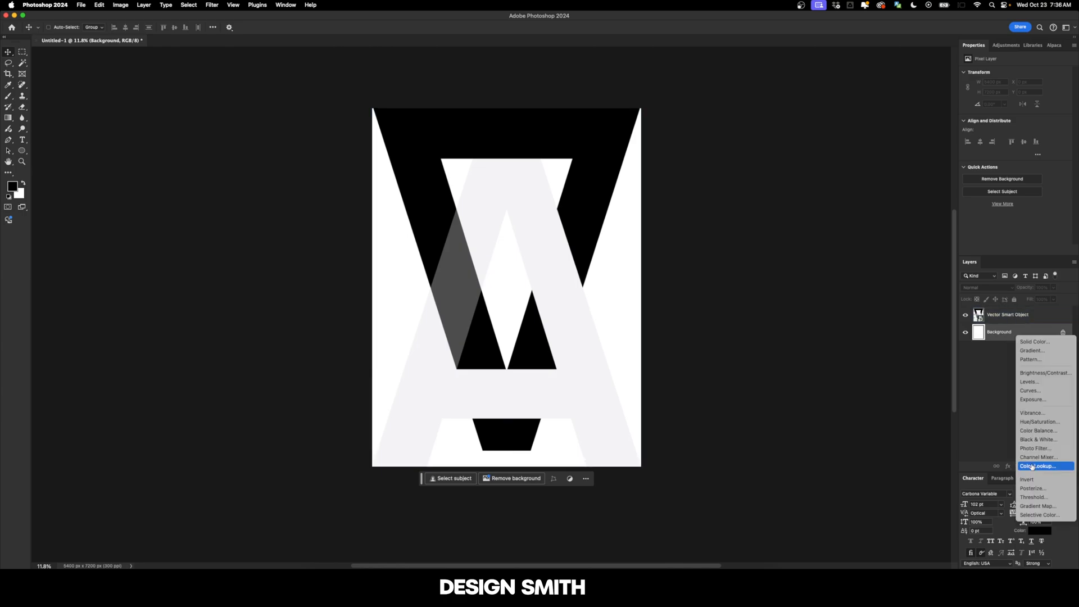
click(1034, 341)
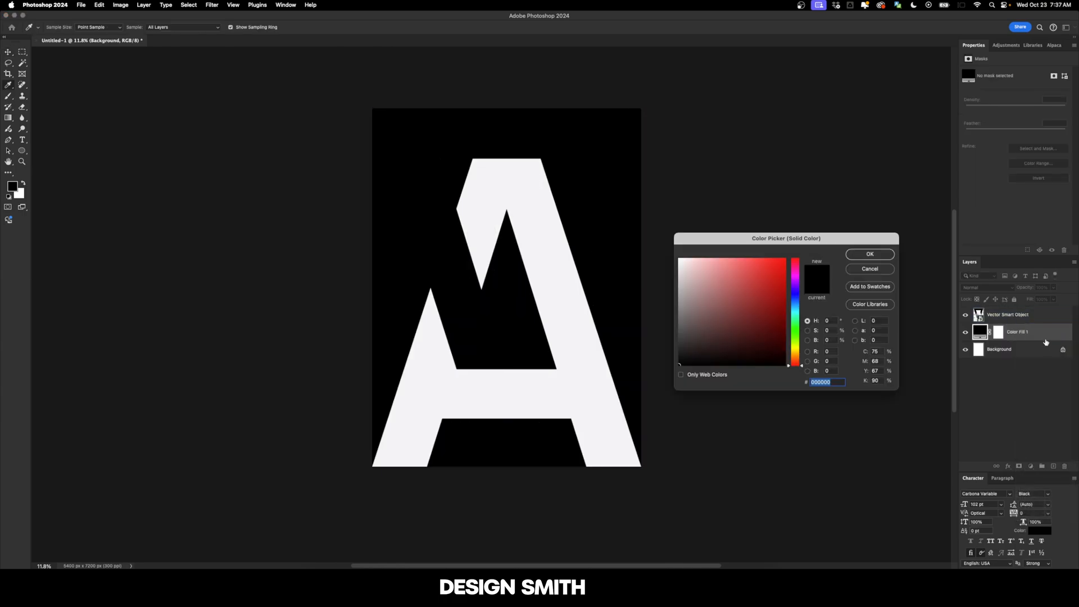
text(21409A)
key(Return)
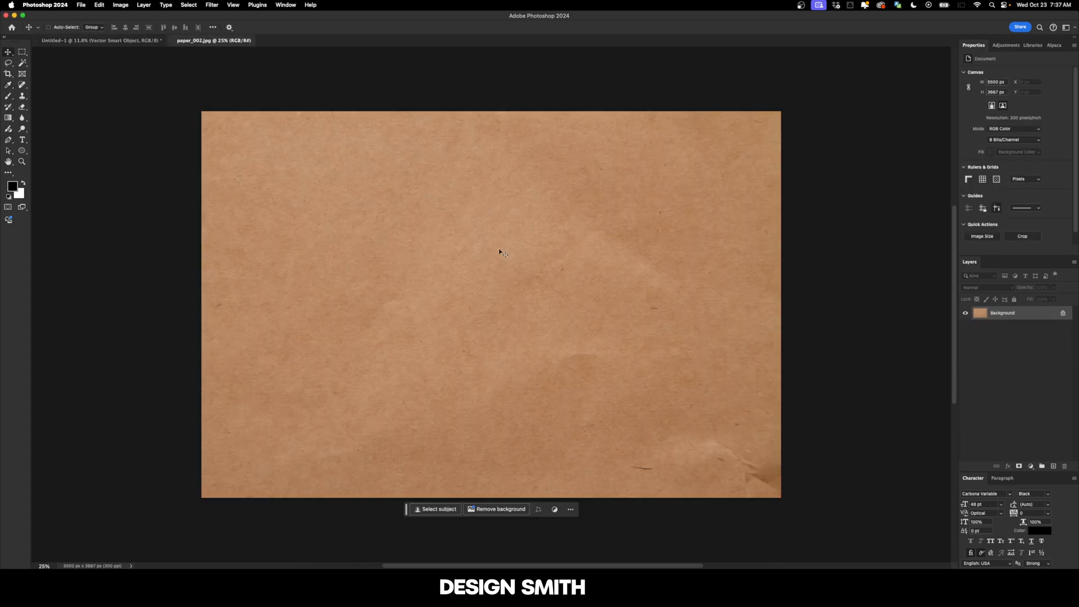
- Bring the brown paper texture from paper_002.jpg into the poster document and center it on the canvas
drag(503, 212, 88, 43)
drag(450, 276, 451, 277)
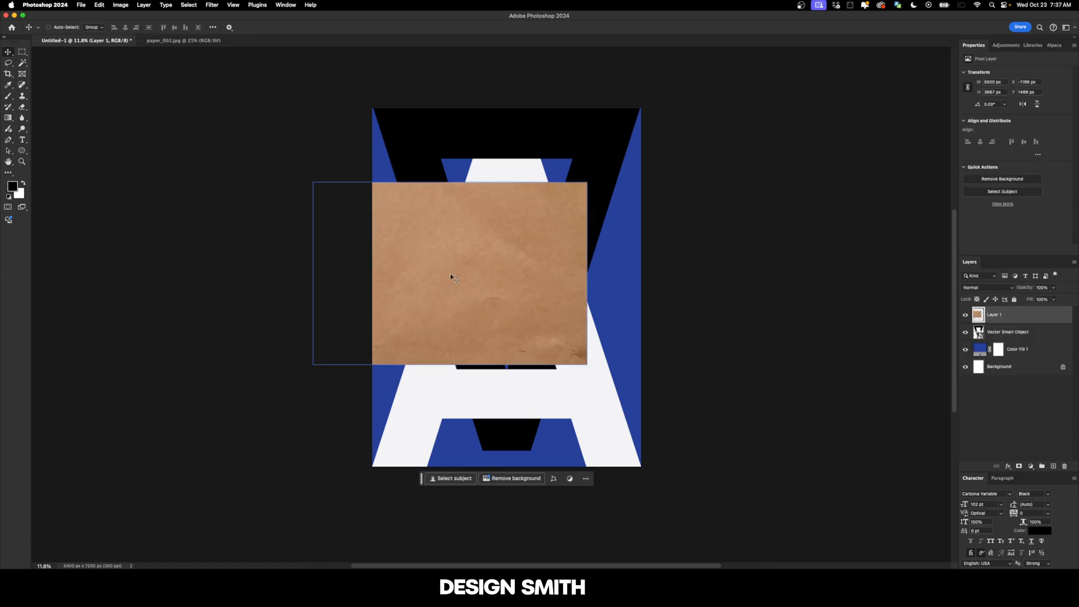
key(cmd+a)
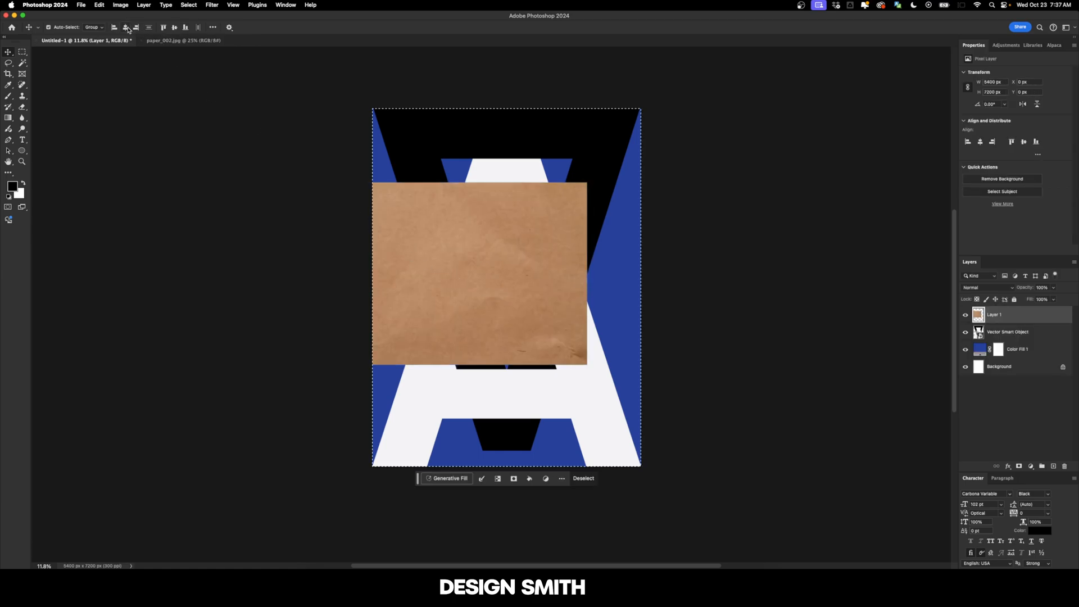
click(125, 27)
click(175, 28)
key(super+d)
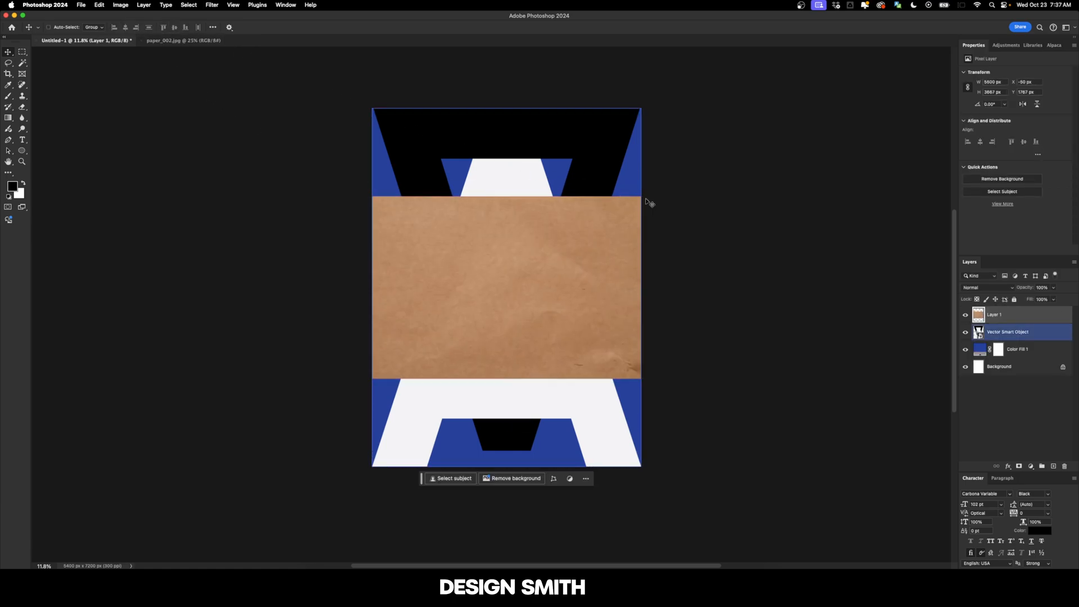
- Rotate the paper texture 90° and scale it to cover the whole canvas
key(super+t)
drag(666, 209, 609, 416)
drag(600, 150, 642, 109)
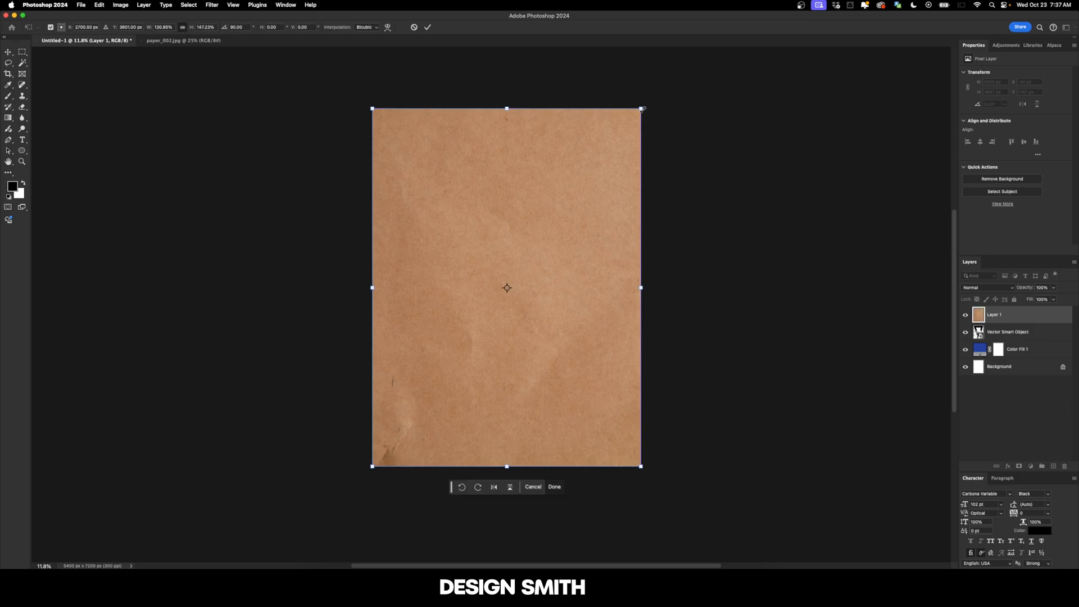
key(Return)
- Try successive blending modes on the paper texture layer, including Overlay and Vivid Light, and settle on Soft Light
key(shift+super+plus)
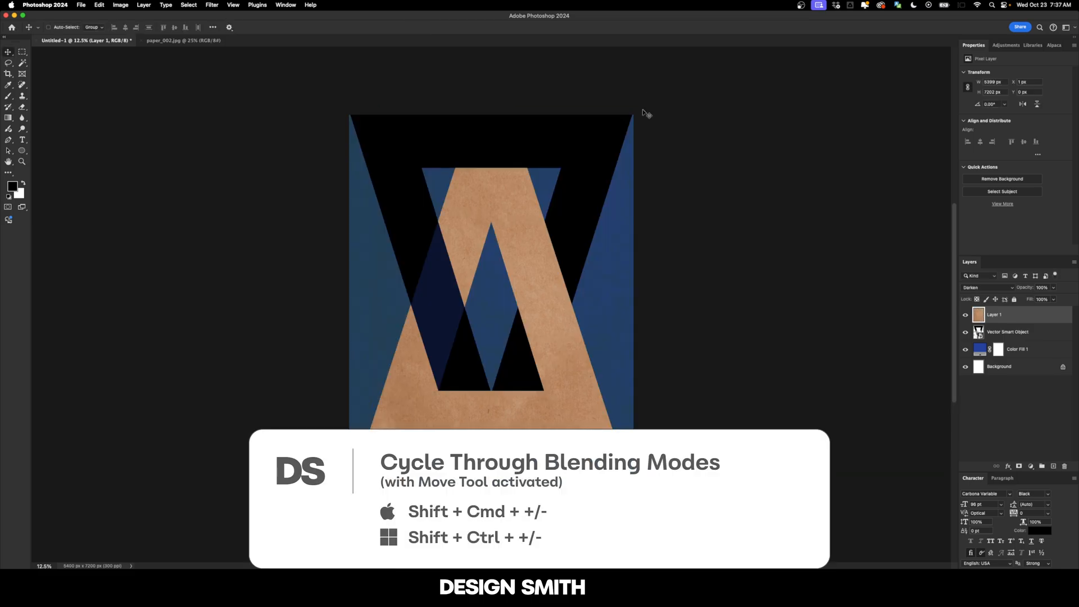
key(shift+super+plus)
key(shift+super+plus)
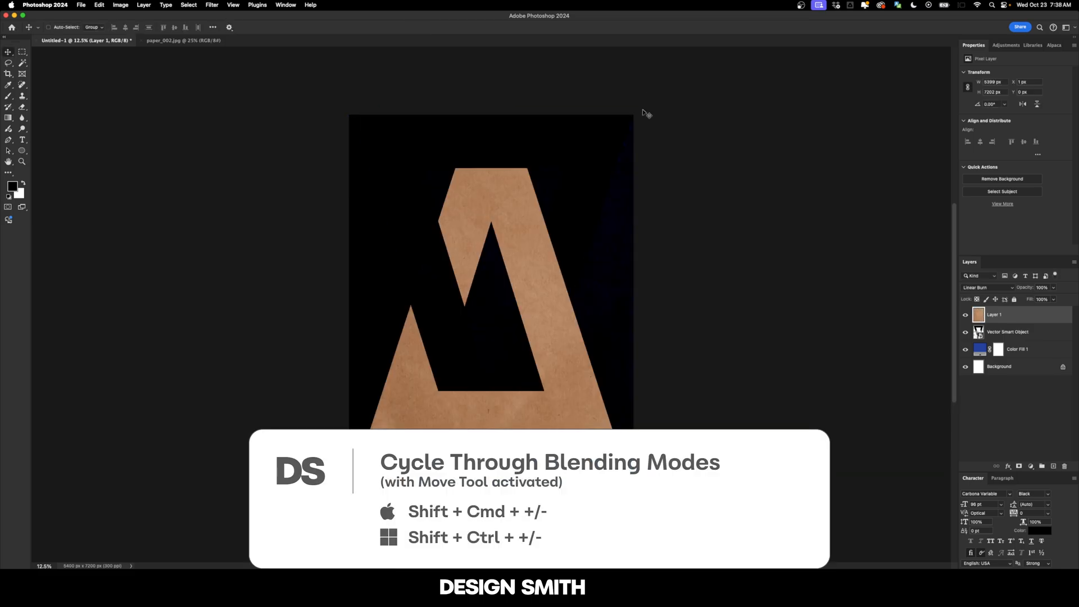
key(shift+super+plus)
key(shift+super+plus)
key(shift+super+plus)
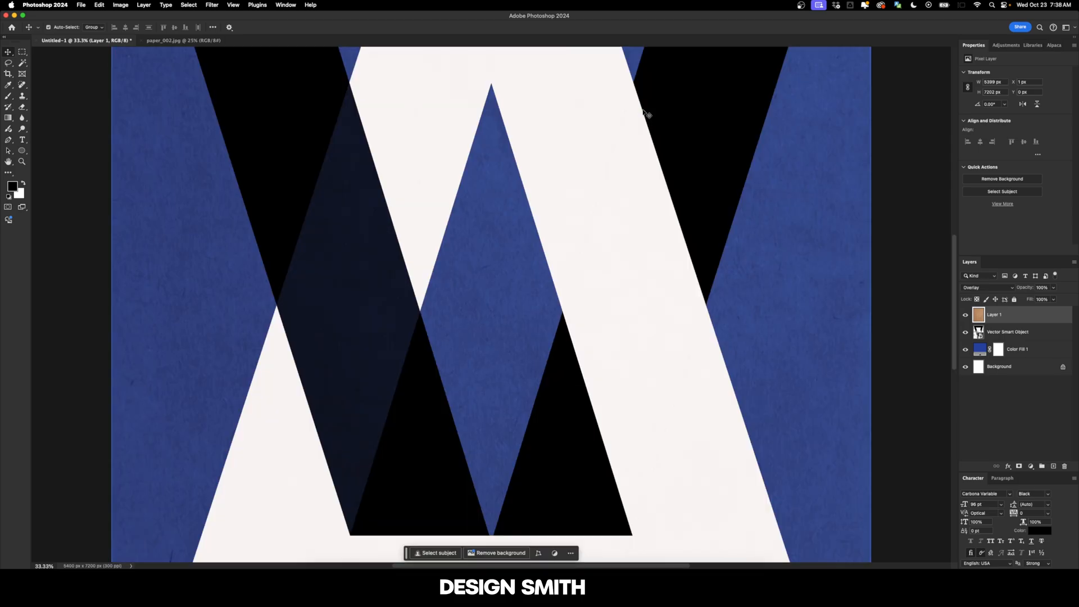
key(super+plus)
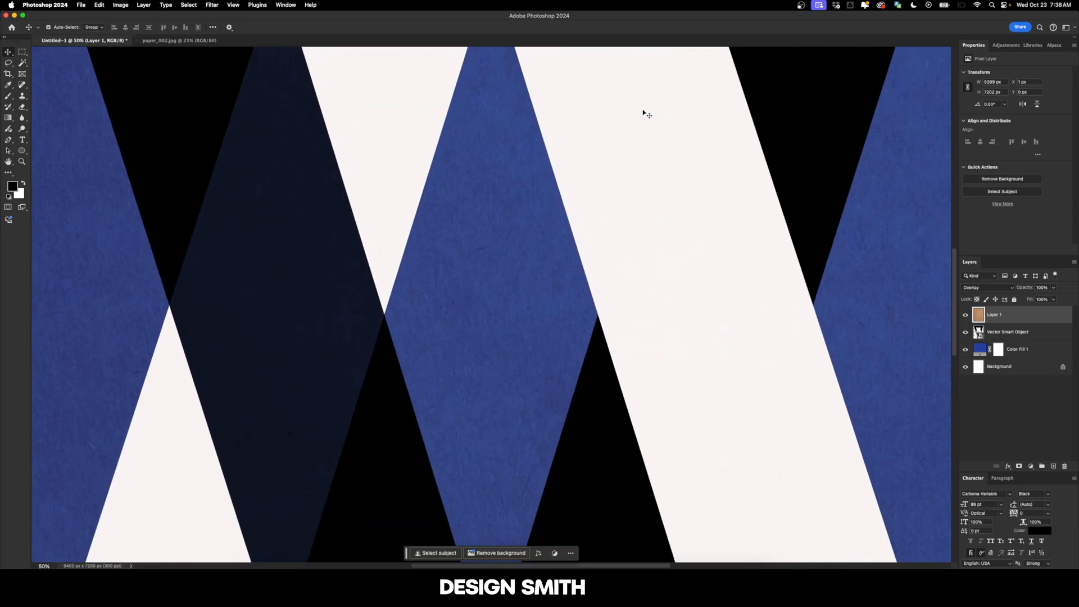
key(shift+super+plus)
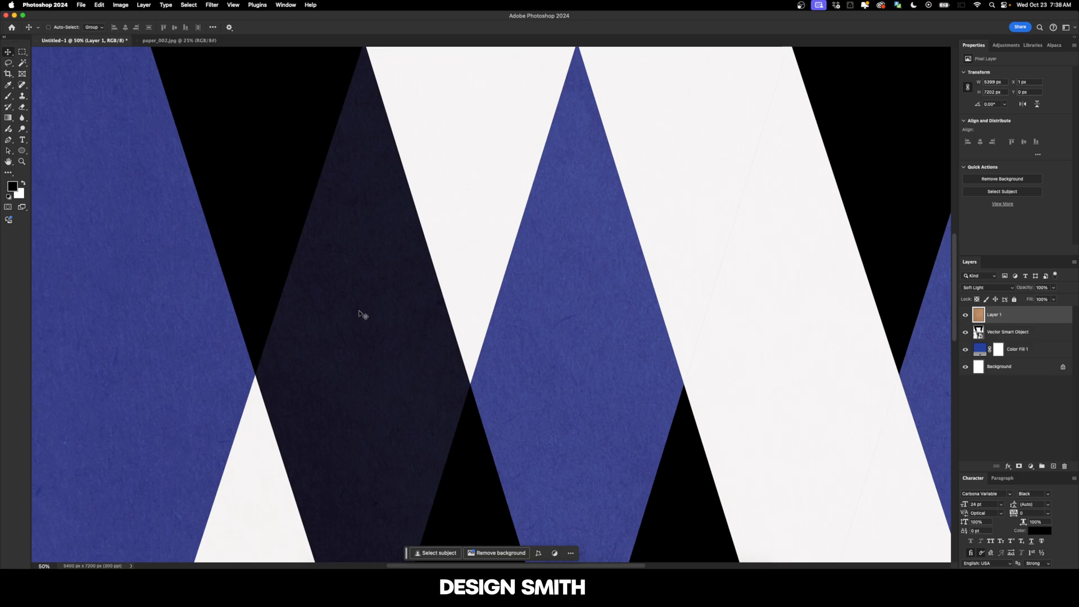
key(shift+plus)
key(shift+plus)
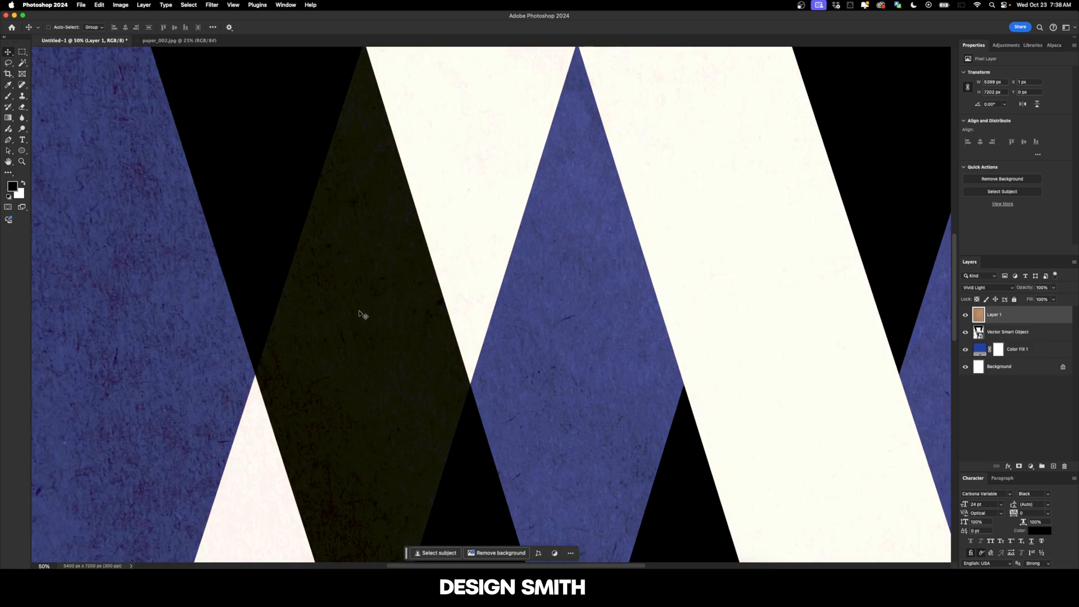
key(shift+minus)
key(shift+minus)
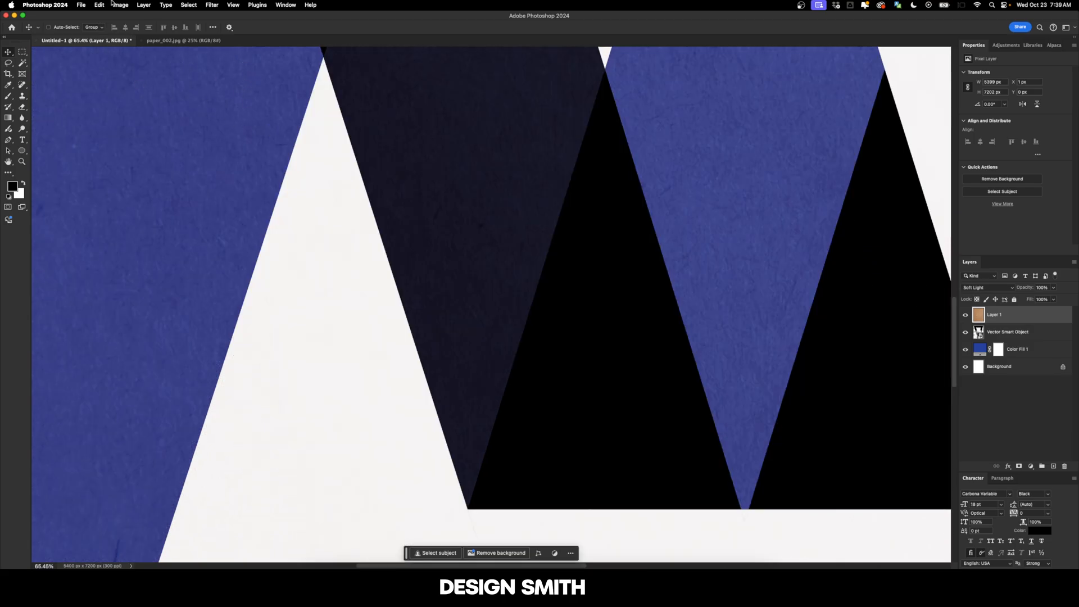
- Desaturate the paper texture layer
click(115, 5)
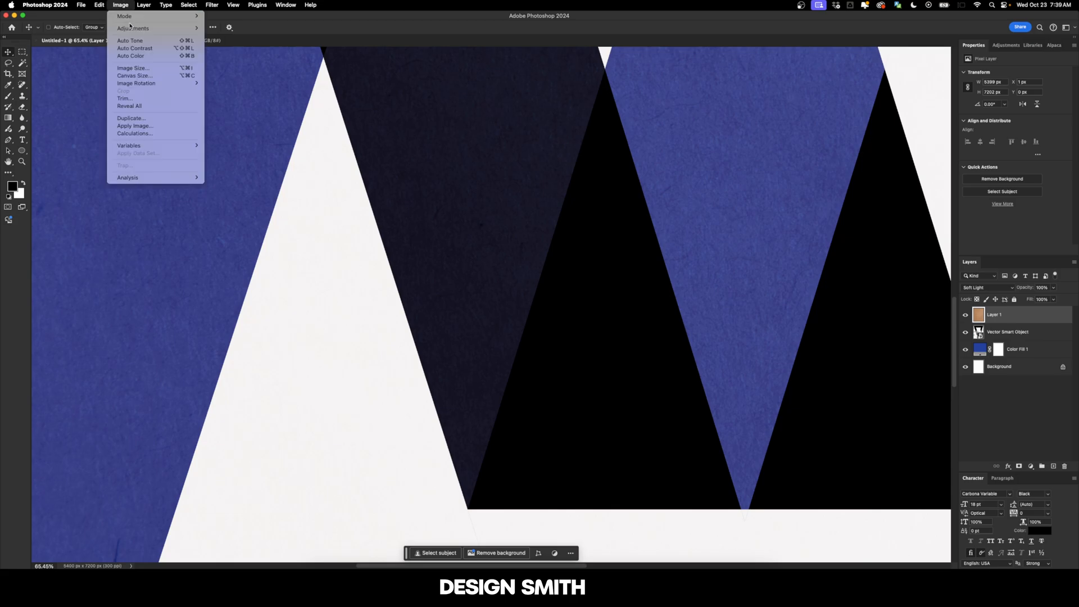
mouse_move(141, 29)
click(264, 183)
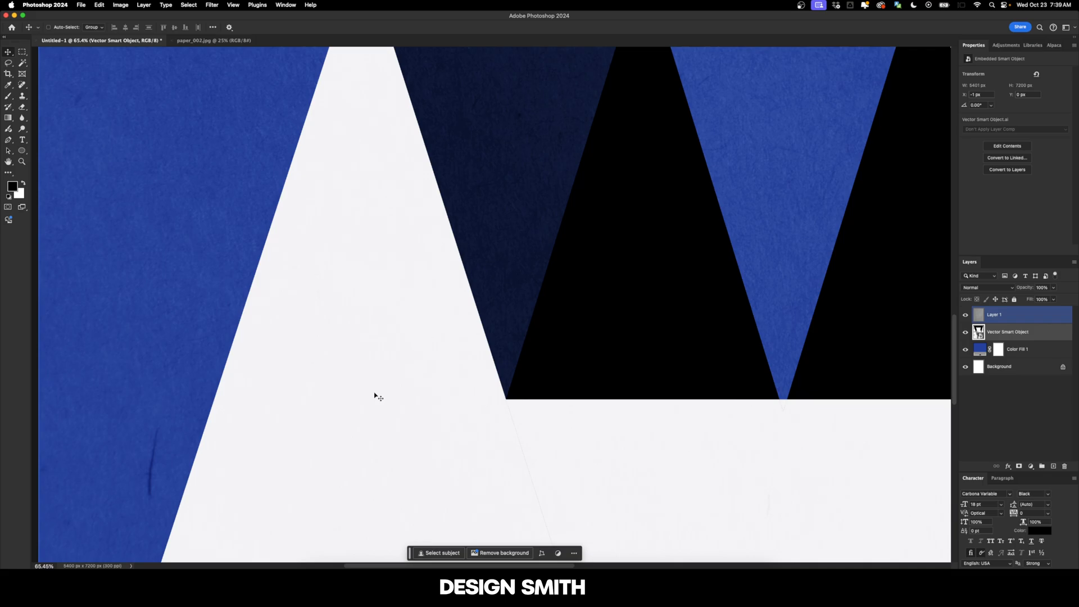
- Open the contents of the Vector Smart Object for editing in Illustrator
click(978, 331)
double_click(978, 331)
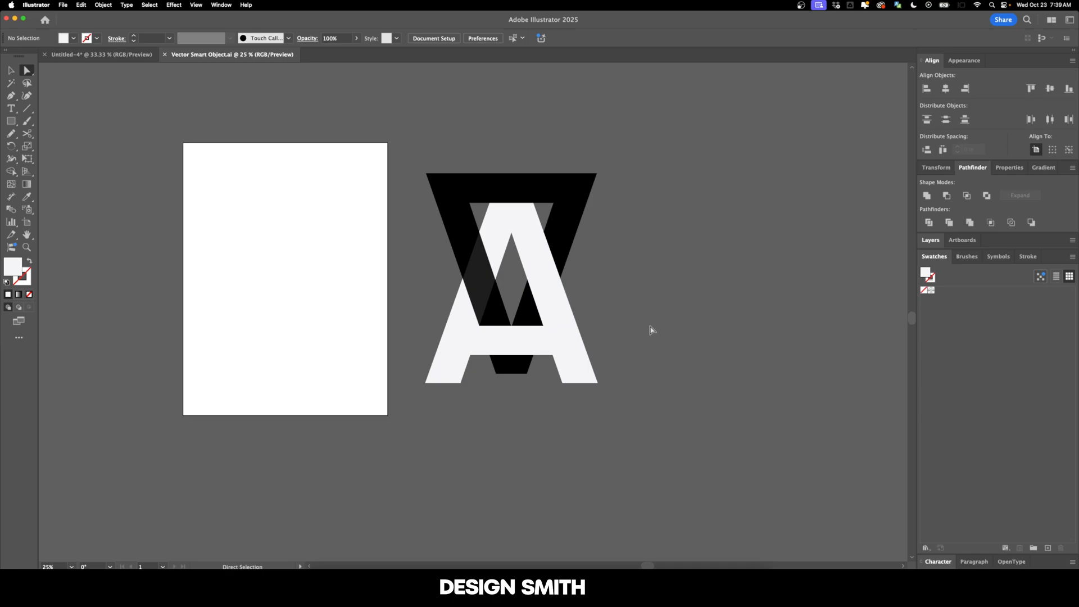
- Select all pieces sharing the A's off-white fill and stroke and darken them to a light grey by lowering the fill's brightness
click(568, 344)
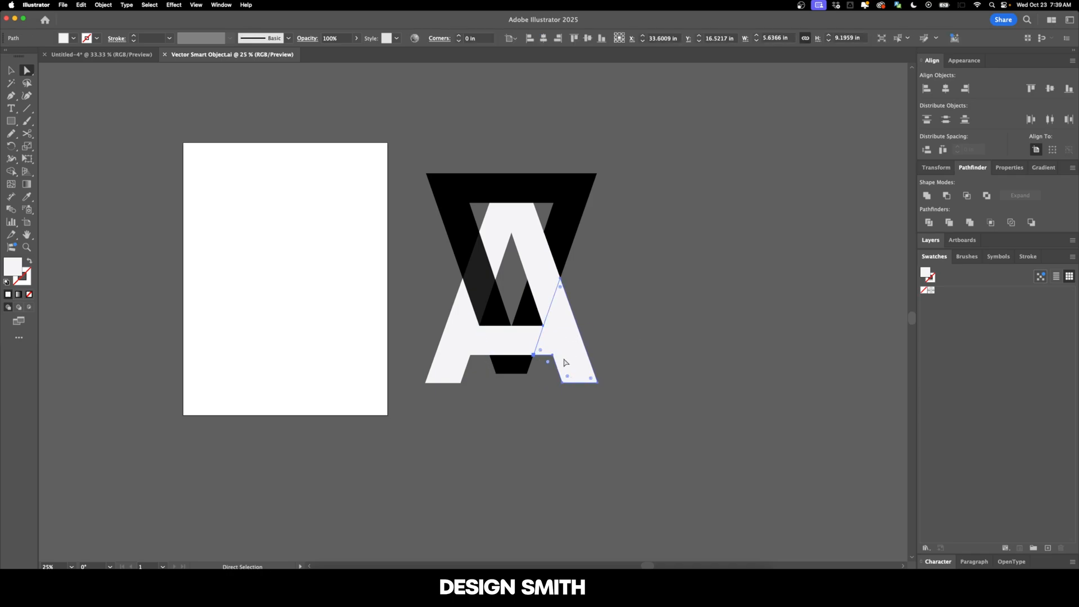
click(149, 4)
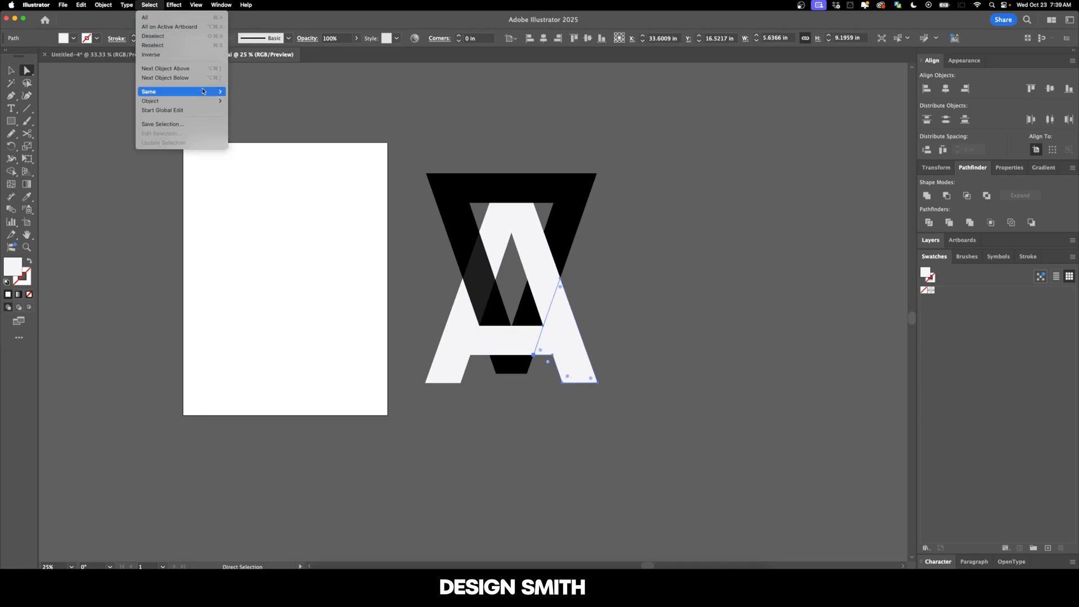
mouse_move(199, 91)
click(264, 129)
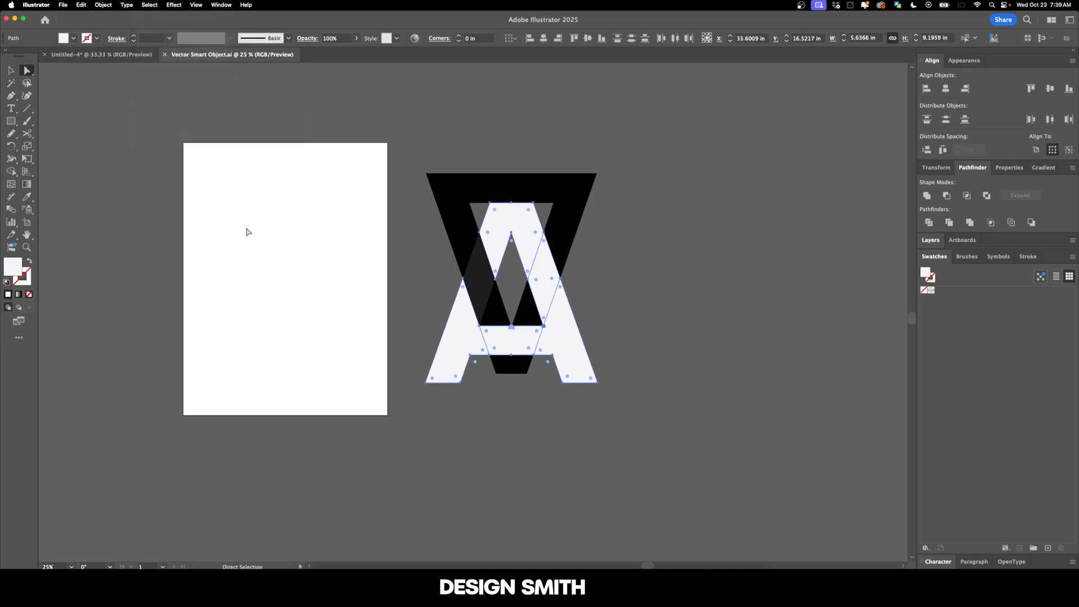
double_click(14, 266)
drag(643, 176, 686, 186)
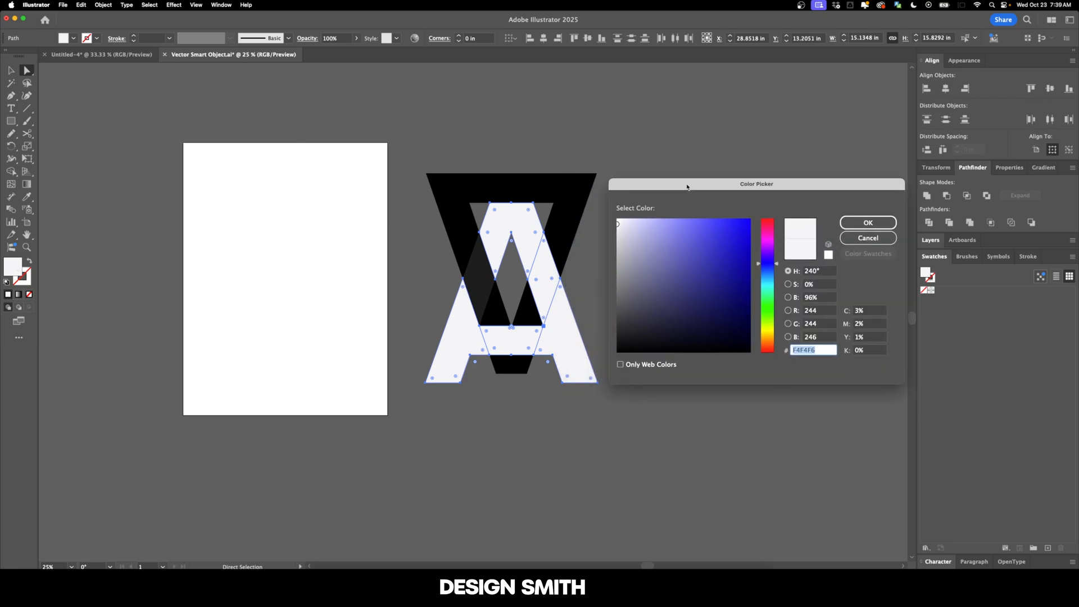
click(825, 298)
key(Down)
key(Down)
key(Down)
key(Down)
key(Down)
key(Down)
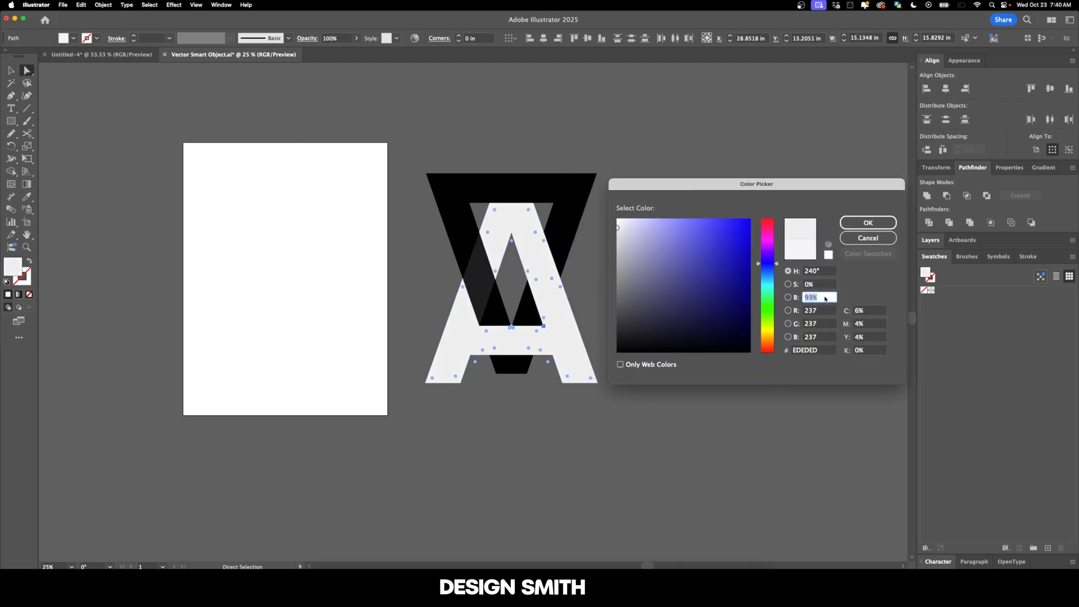
key(Return)
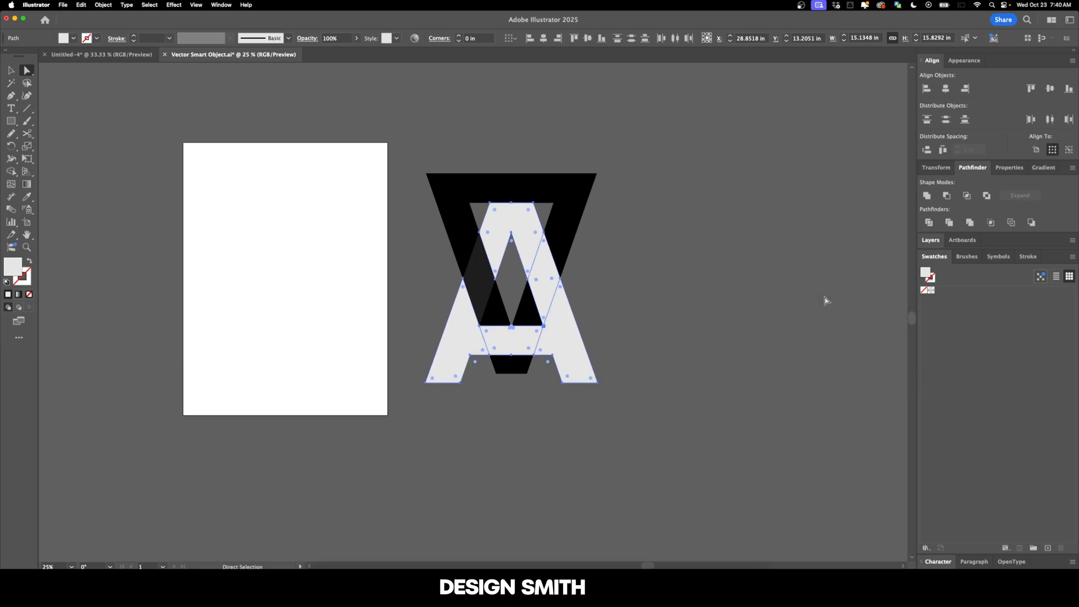
- Save the smart object artwork, switch to Photoshop and inspect the seams between the A's light pieces
key(super+s)
click(381, 581)
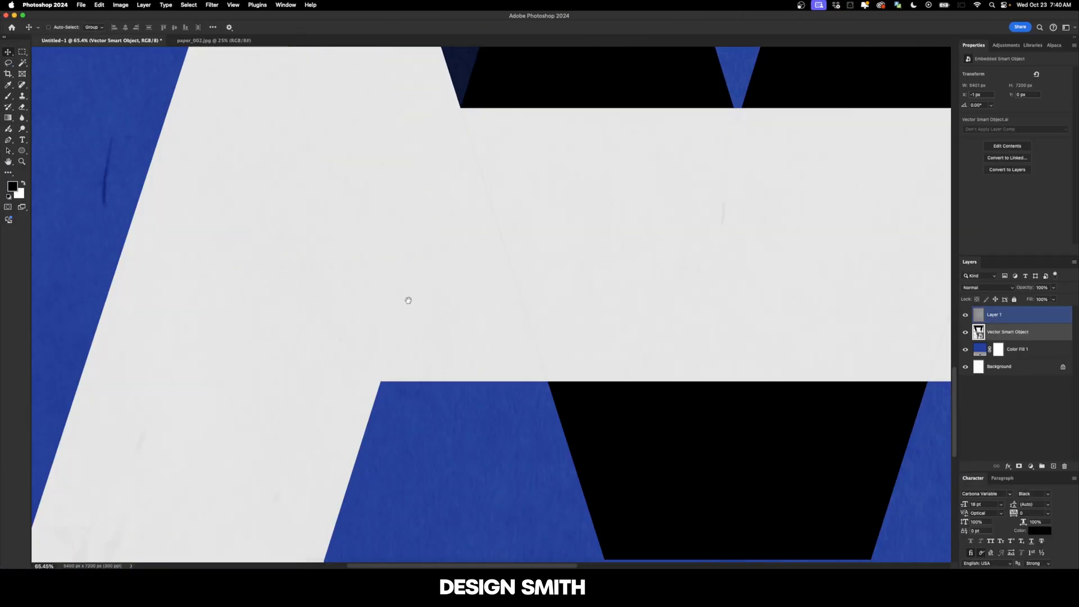
drag(408, 300, 470, 277)
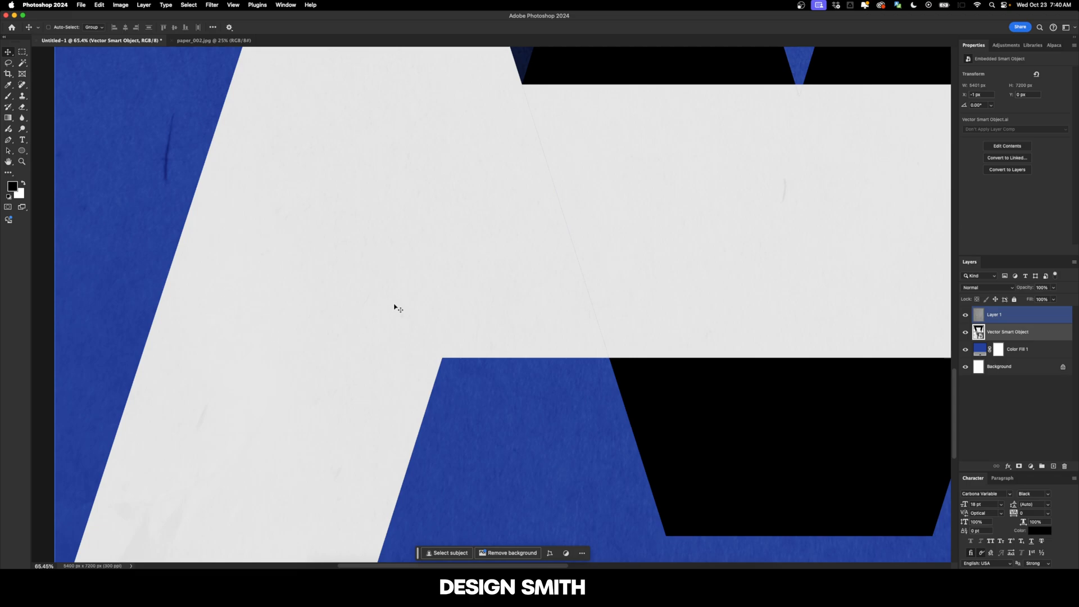
scroll(458, 272, down, 5)
scroll(458, 272, left, 2)
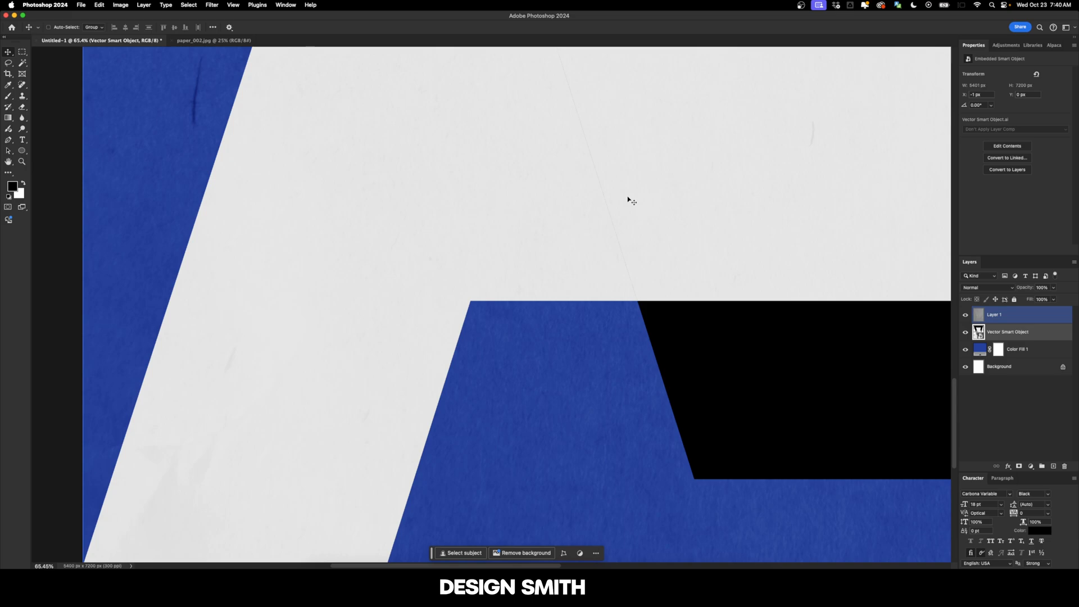
- Try a Gaussian Blur with a 5.0-pixel radius on the Vector Smart Object, check the letter edges and undo the filter
click(213, 4)
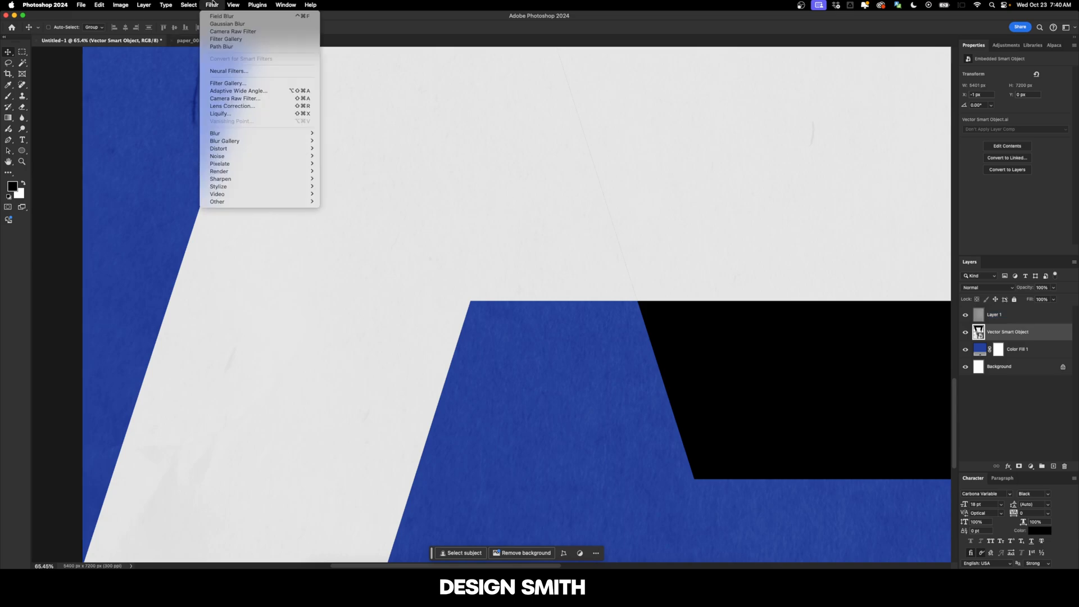
mouse_move(264, 133)
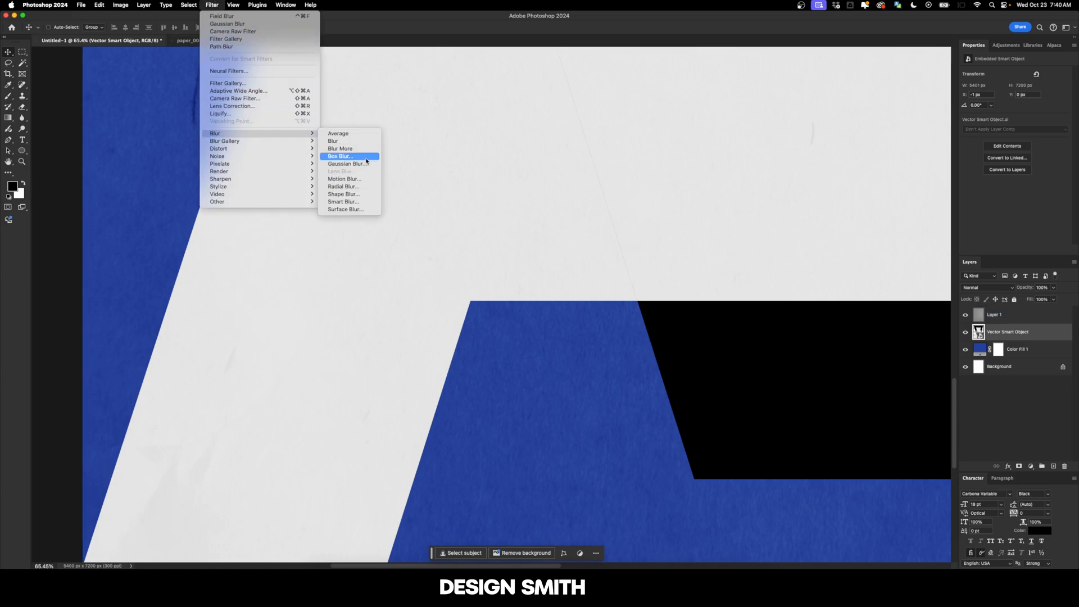
click(368, 164)
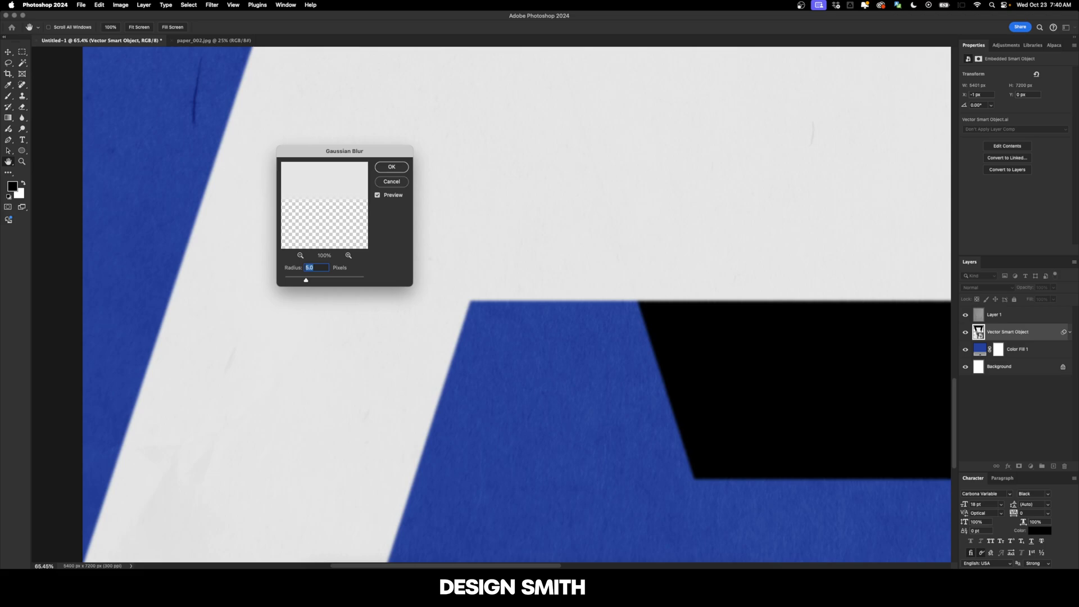
key(Return)
scroll(624, 378, down, 5)
scroll(623, 378, right, 5)
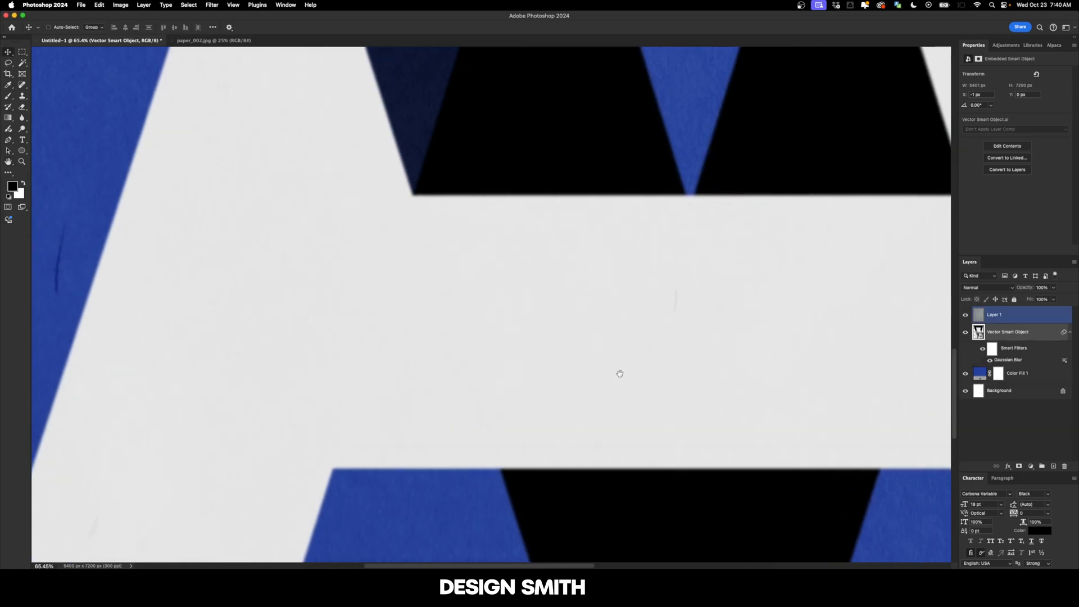
key(super+z)
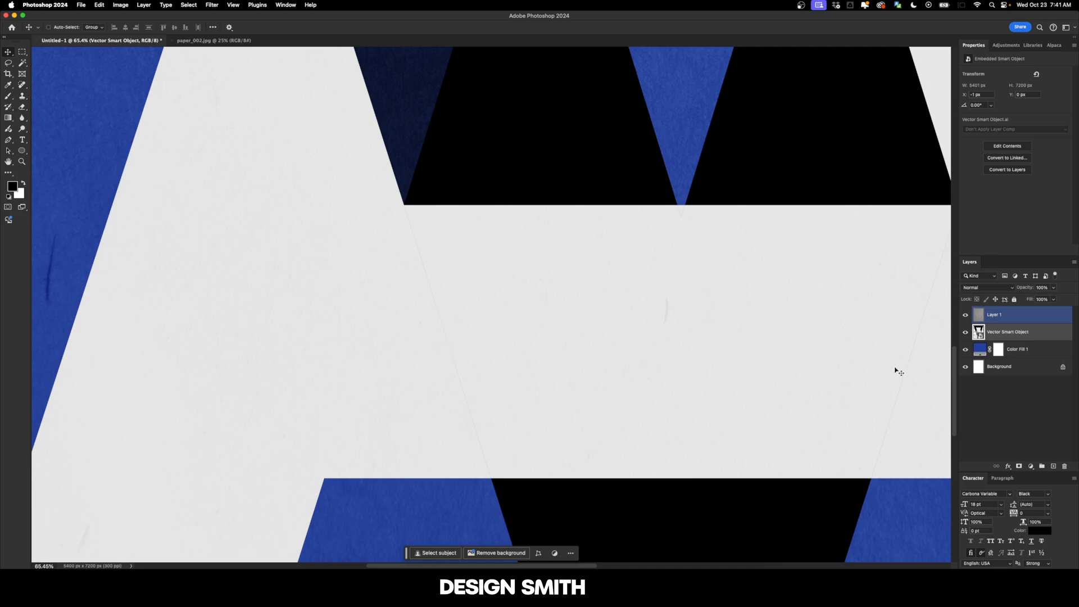
- Open the Vector Smart Object's contents in Illustrator and split the whole letter group with Pathfinder Divide
click(964, 333)
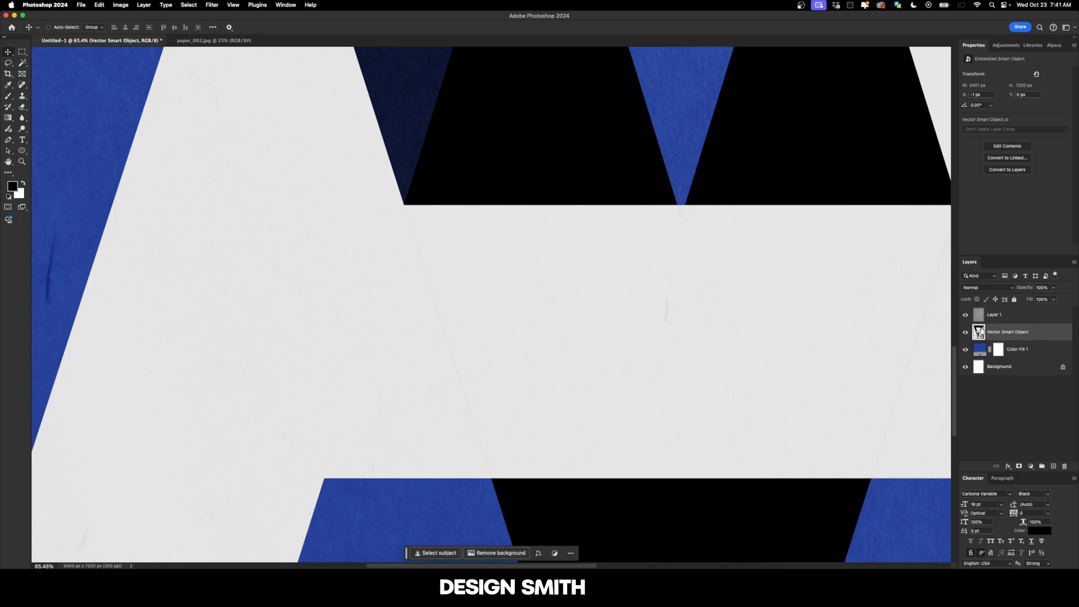
double_click(978, 332)
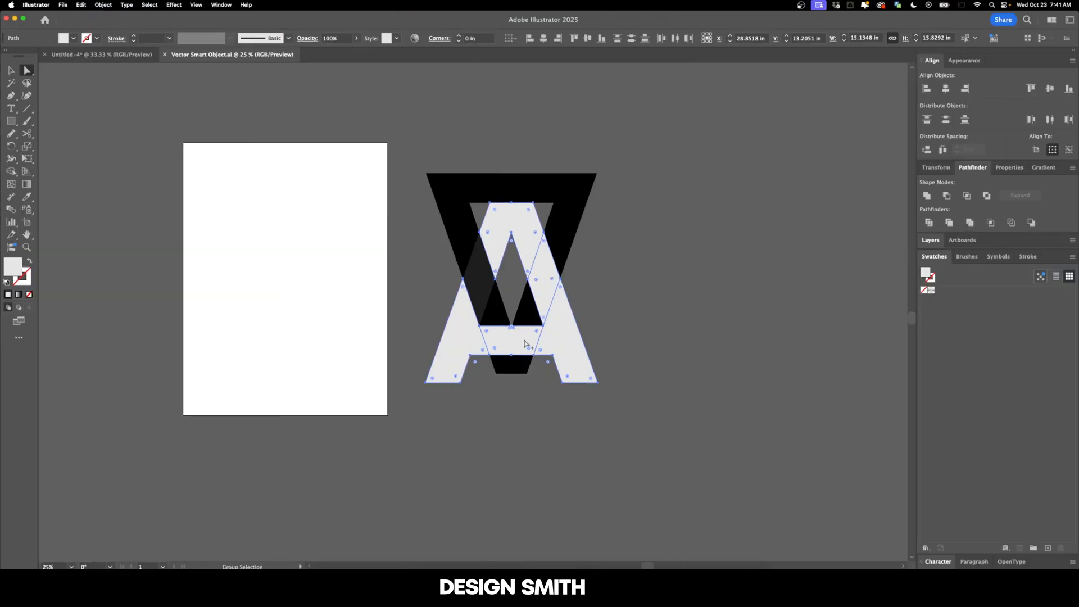
scroll(525, 342, up, 3)
key(v)
scroll(584, 310, down, 3)
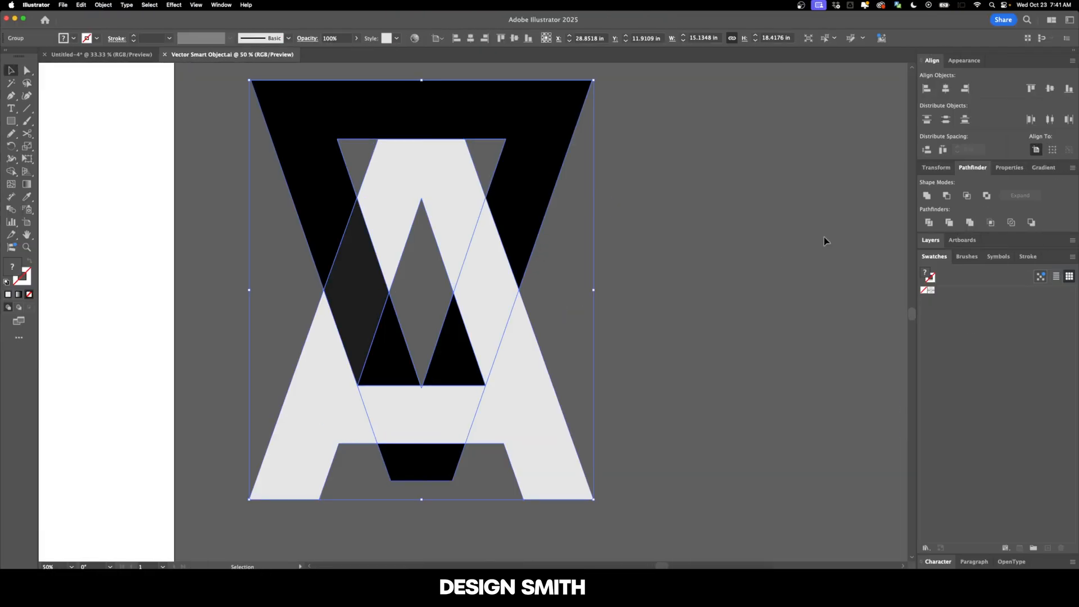
click(929, 222)
- Select all pieces with the A's light grey fill color, unite them into one shape and save the smart object artwork
key(super+shift+a)
key(a)
click(356, 410)
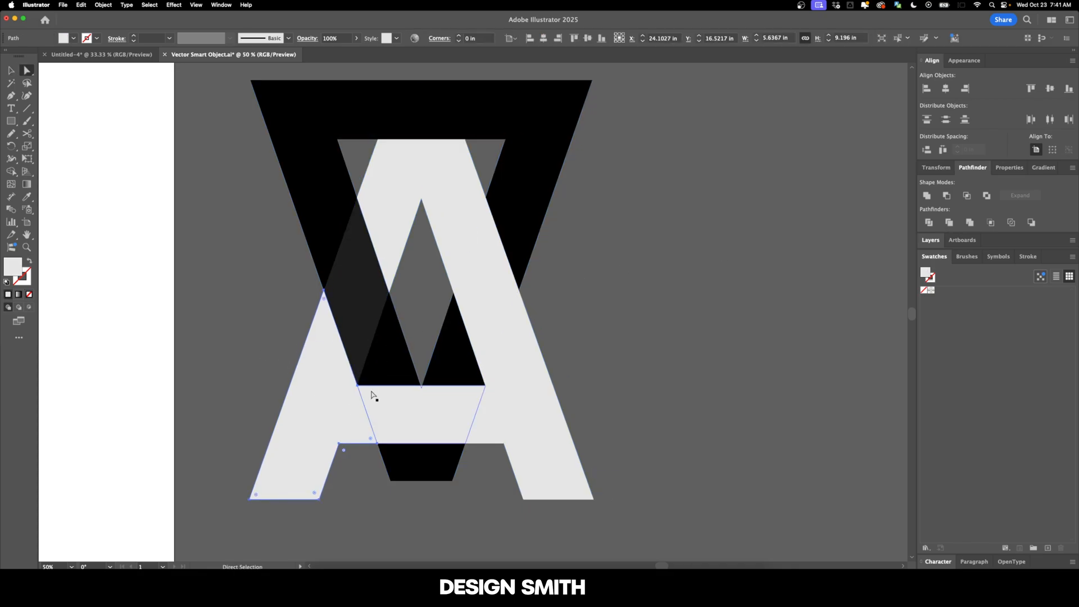
click(170, 5)
mouse_move(185, 92)
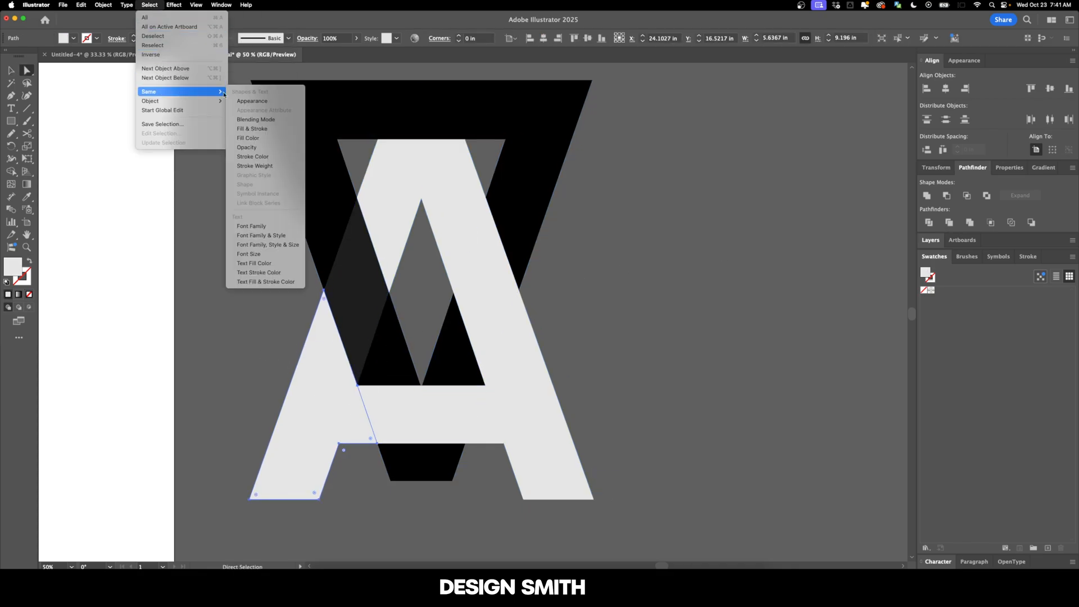
click(275, 139)
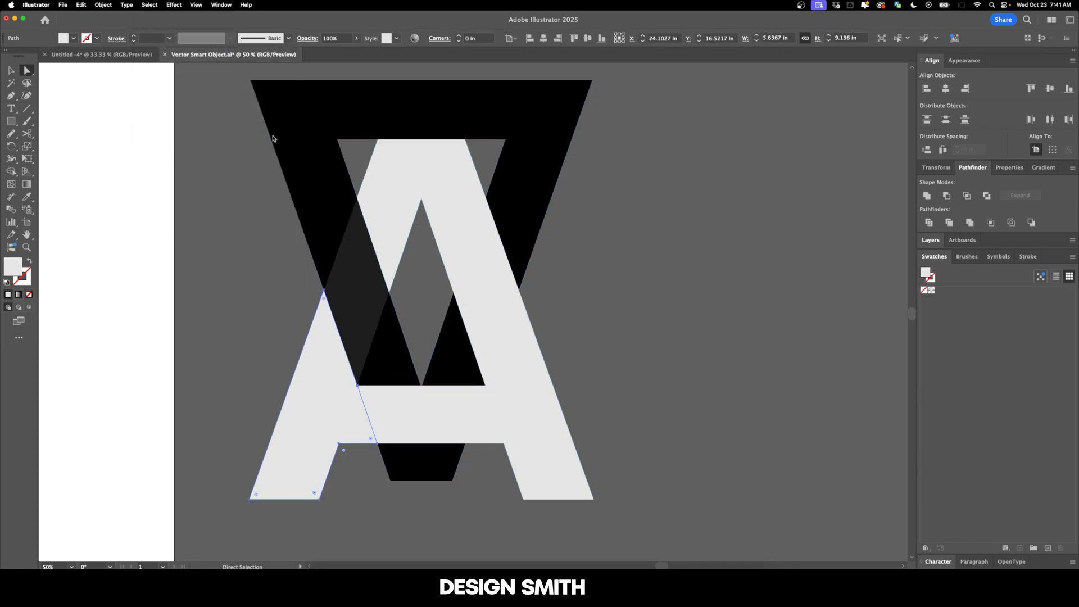
click(927, 195)
key(v)
key(super+shift+a)
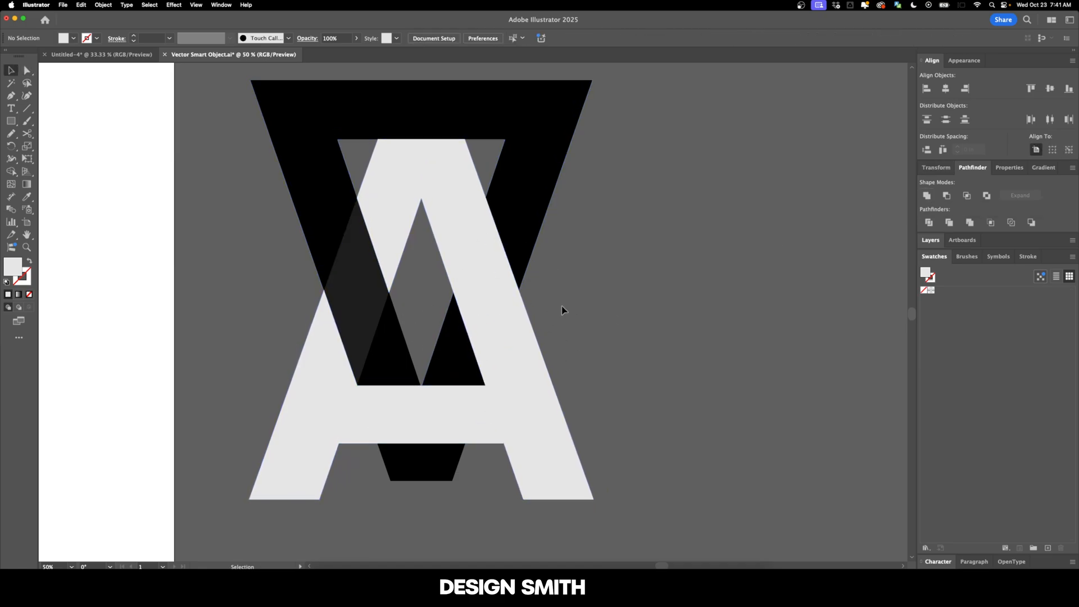
key(super+s)
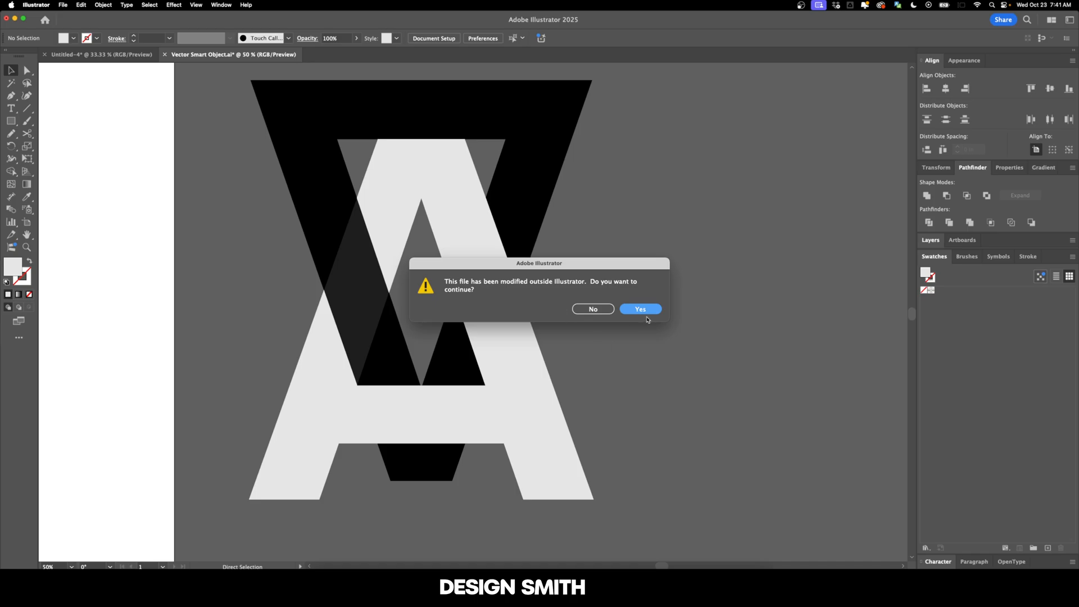
click(645, 310)
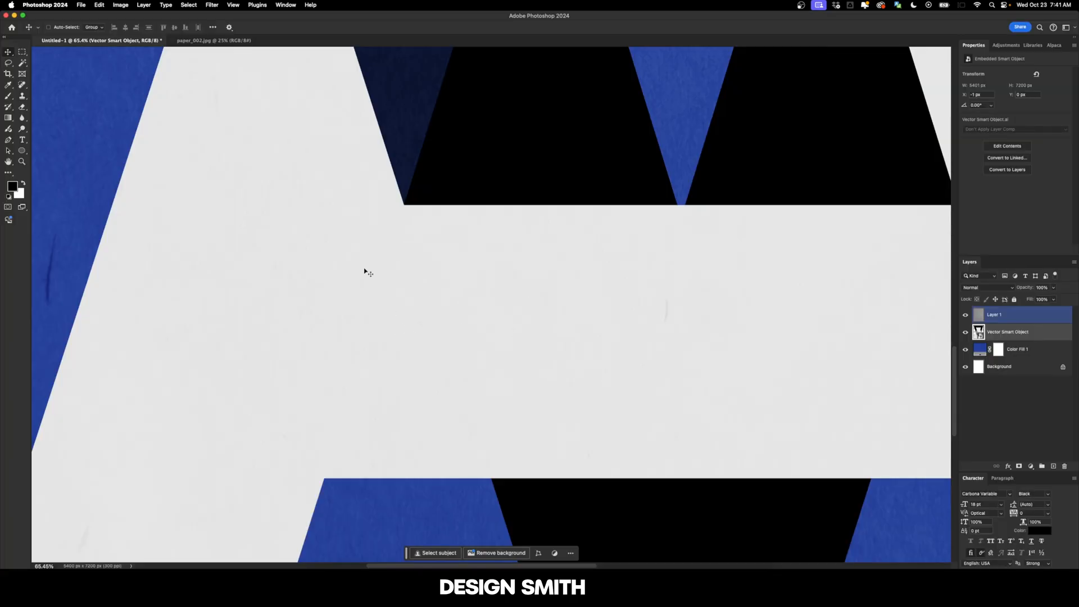
- Apply a Gaussian Blur with a 3.0-pixel radius to the Vector Smart Object layer in Photoshop
click(211, 5)
click(347, 106)
click(211, 4)
mouse_move(259, 133)
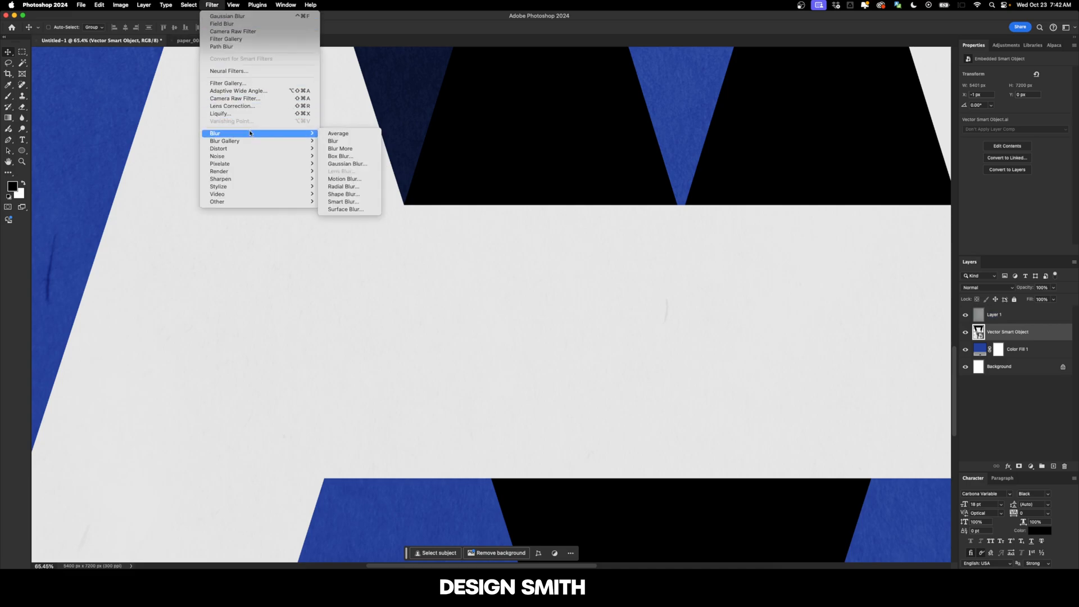
click(358, 163)
key(Down)
key(Down)
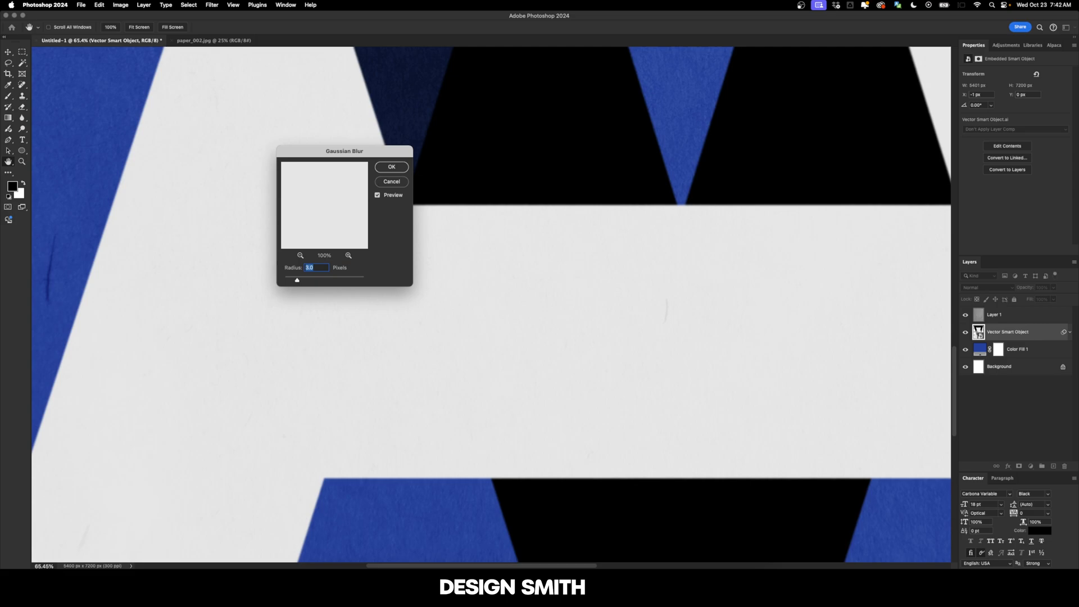
key(Return)
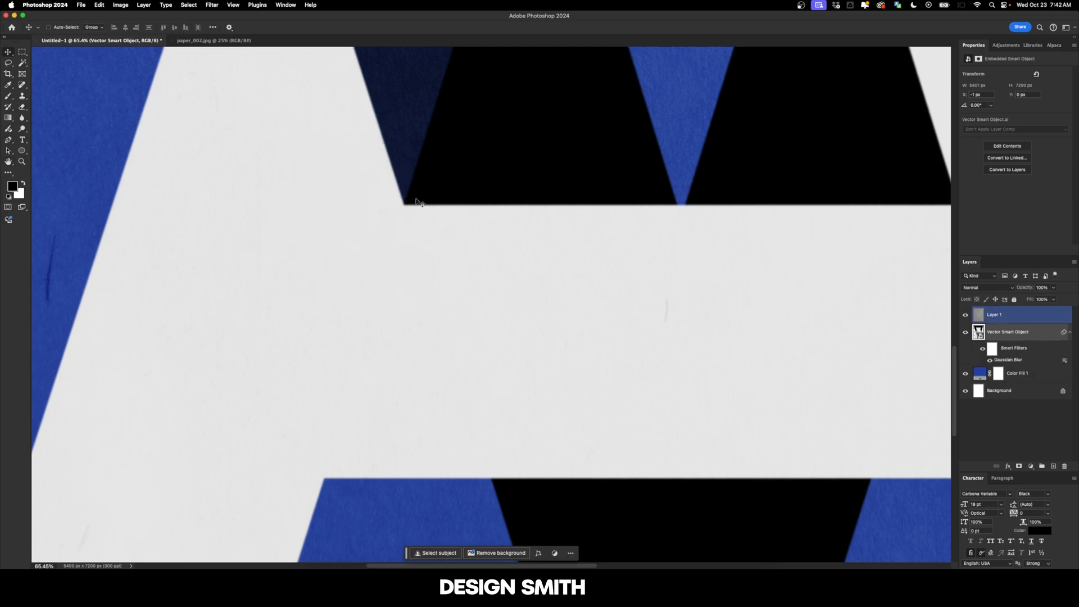